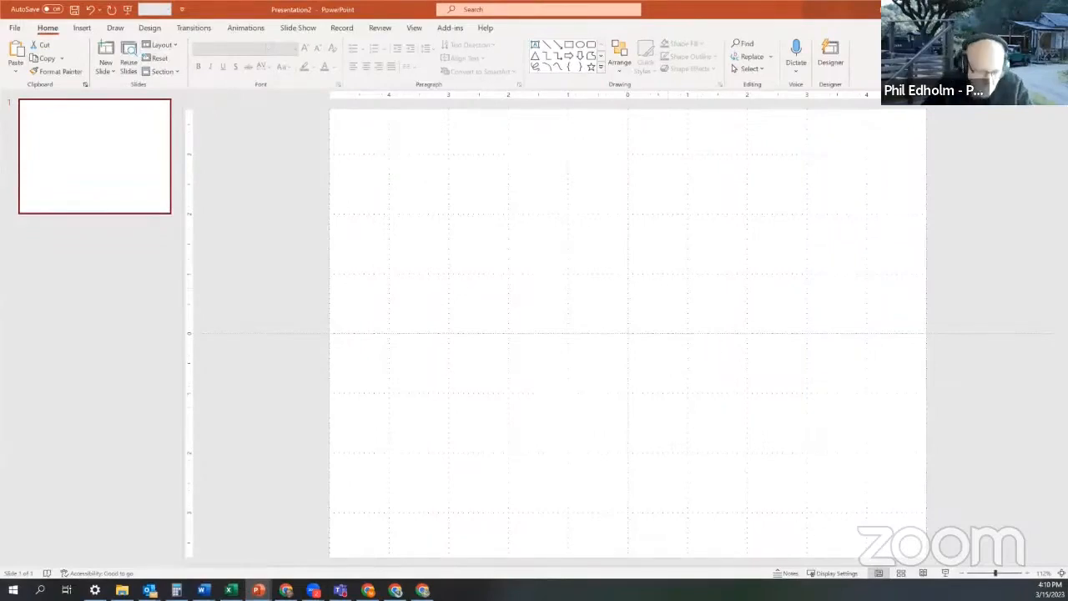
- Paste the Figure 10C-1 crossbuck signs image onto the blank slide
{"action": "left_click", "coordinate": [1028, 541]}
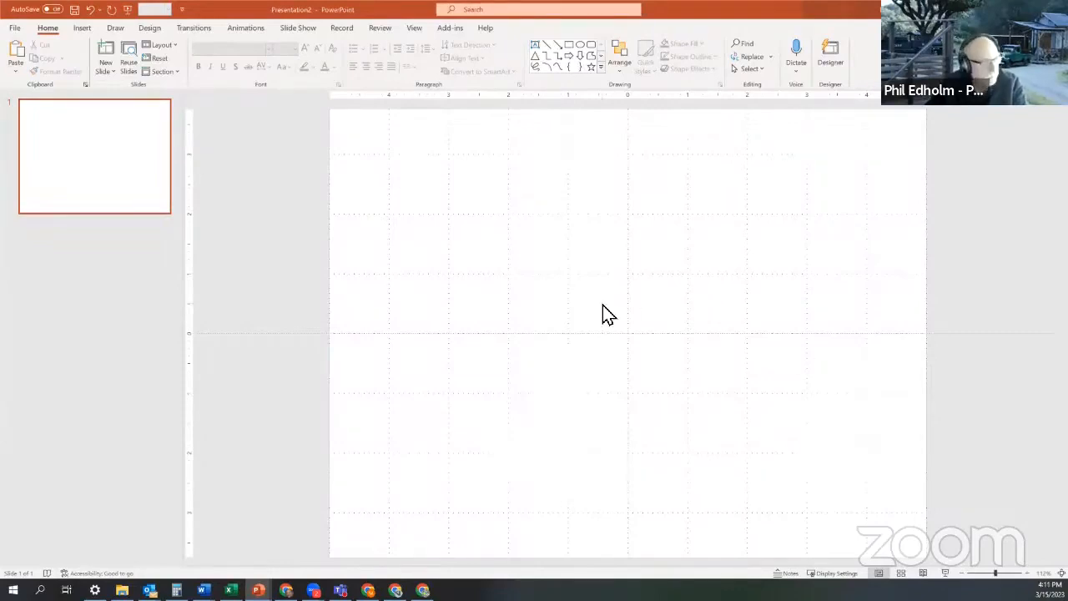
{"action": "key", "text": "ctrl+v"}
- Move the crossbuck figure to the left side of the slide, dismissing the Designer pane
{"action": "left_click_drag", "start_coordinate": [922, 422], "coordinate": [510, 330]}
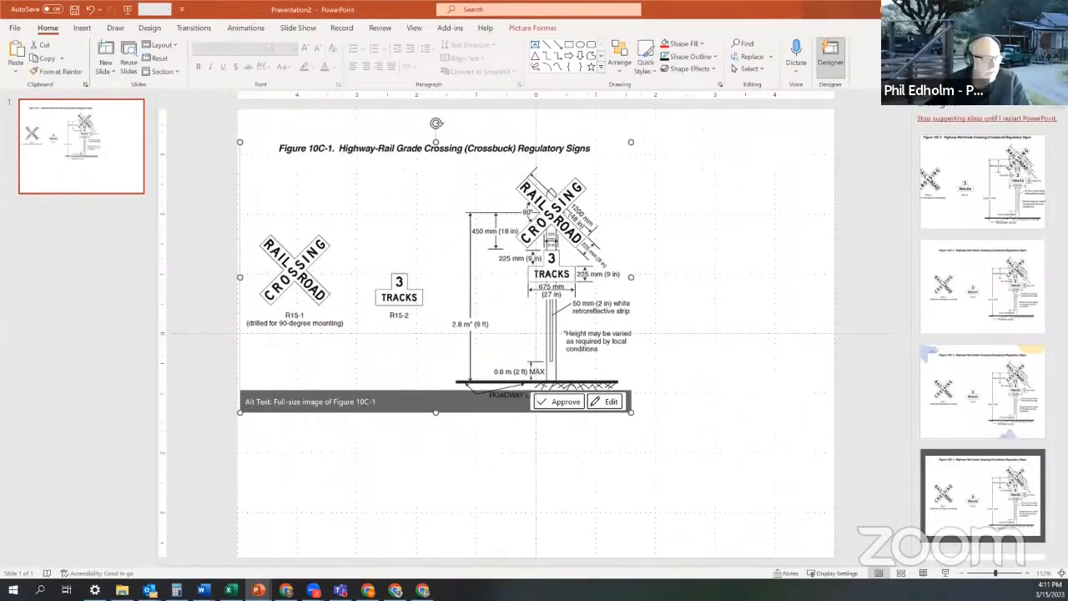
{"action": "left_click", "coordinate": [1052, 102]}
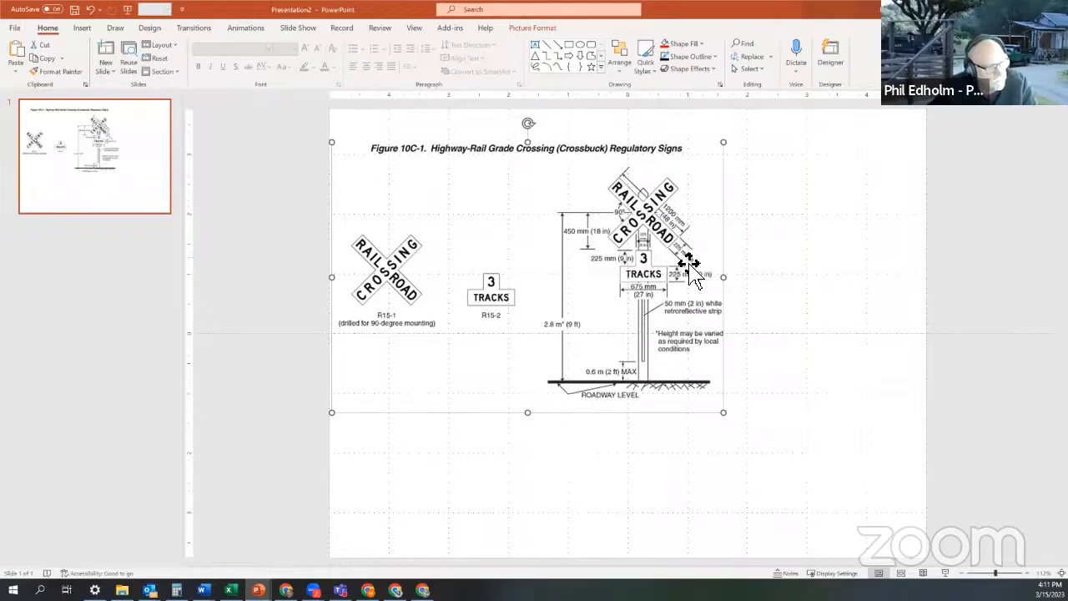
{"action": "left_click_drag", "start_coordinate": [709, 208], "coordinate": [467, 238]}
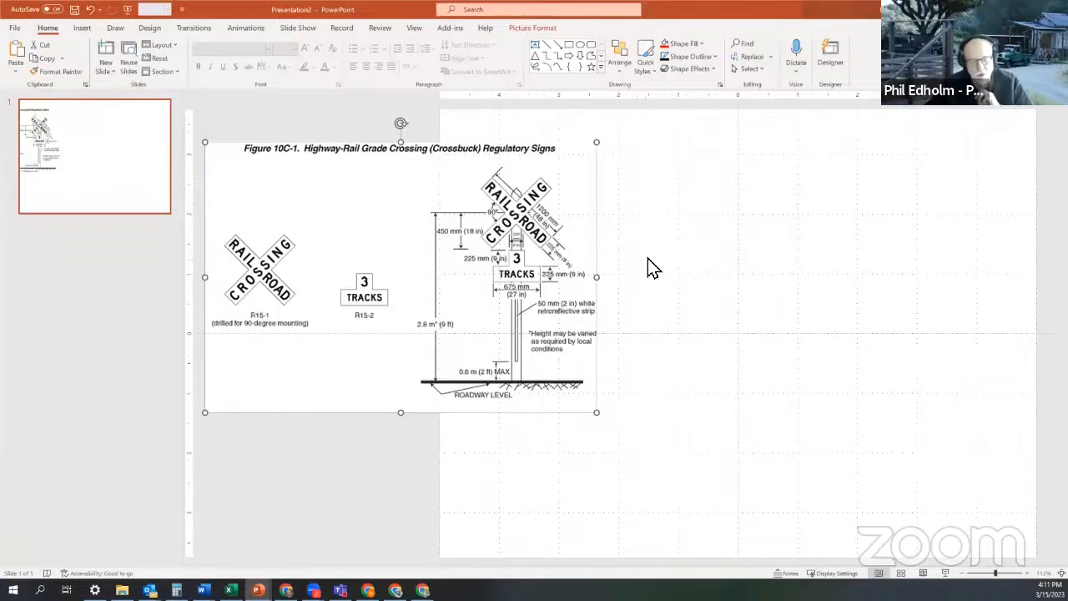
- Add a 'RAIL ROAD' text box and place it at the upper right of the slide
{"action": "left_click", "coordinate": [535, 47]}
{"action": "left_click", "coordinate": [678, 222]}
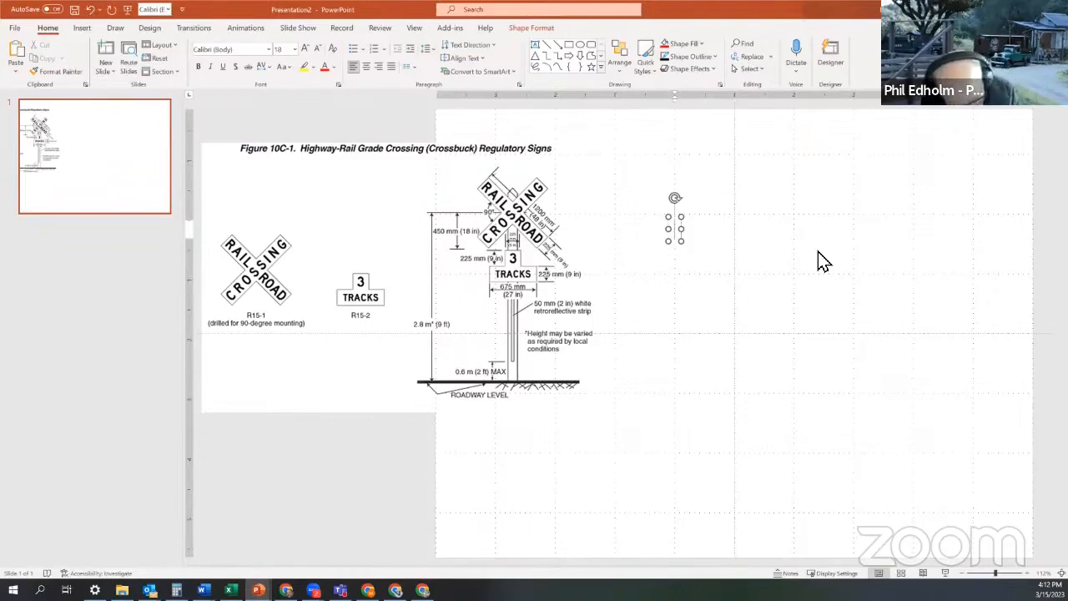
{"action": "type", "text": "RAIL"}
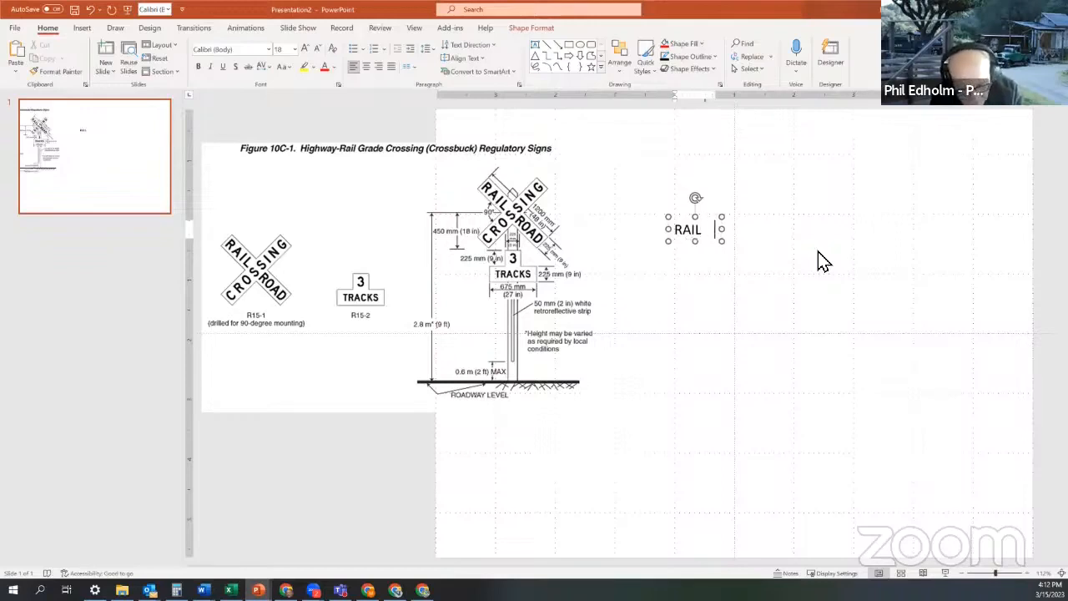
{"action": "type", "text": "   ROAD"}
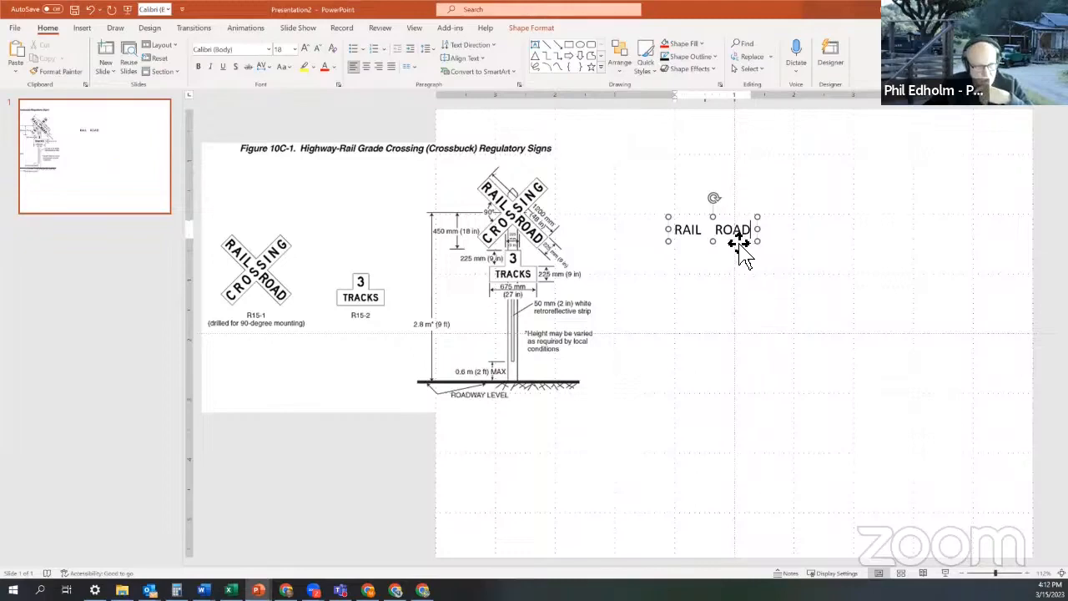
{"action": "left_click_drag", "start_coordinate": [739, 241], "coordinate": [810, 176]}
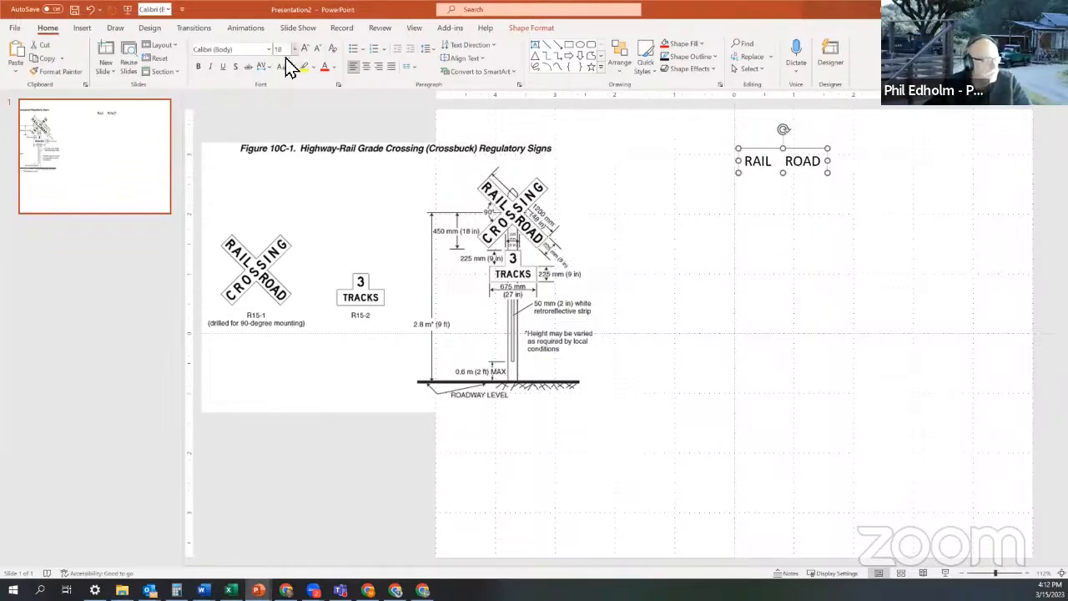
- Reduce the RAIL ROAD text to 12 pt
{"action": "left_click", "coordinate": [319, 49]}
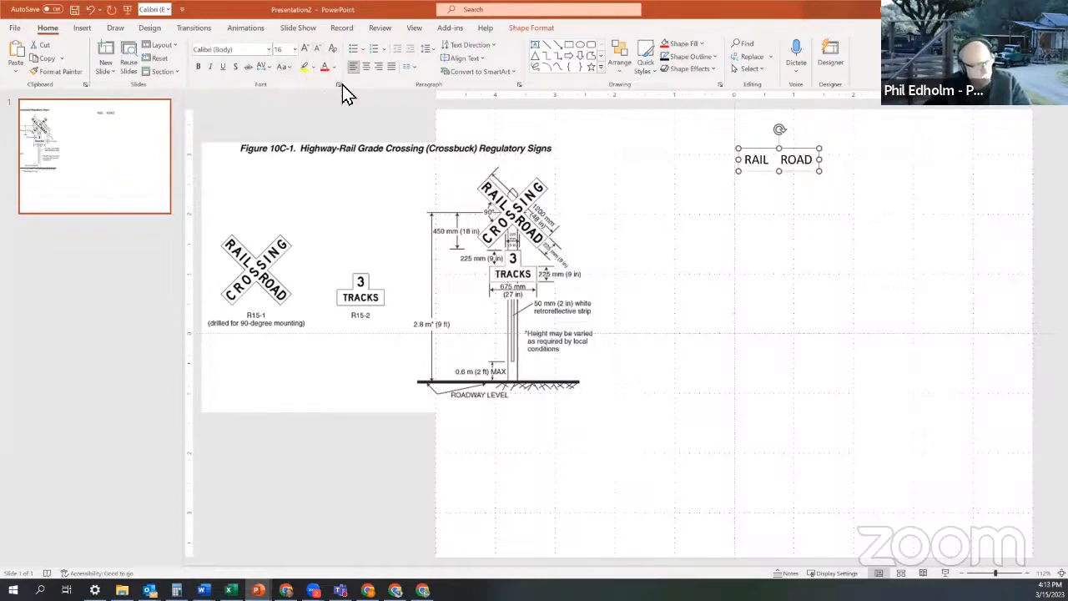
{"action": "left_click", "coordinate": [319, 49]}
{"action": "left_click", "coordinate": [318, 48]}
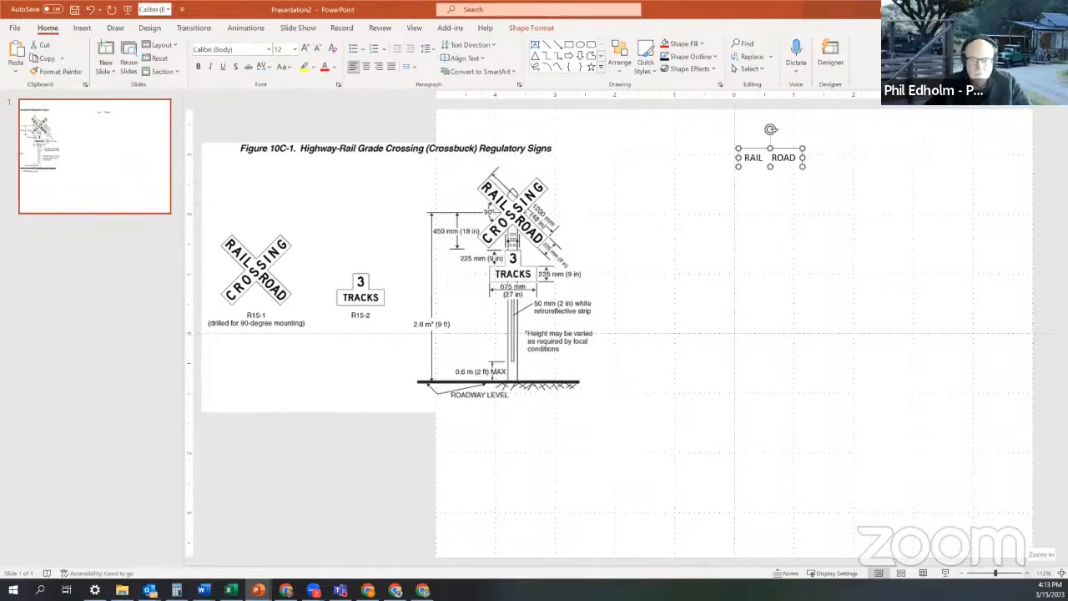
- Zoom in, move the crossbuck figure right toward the text, and bold RAIL ROAD
{"action": "left_click", "coordinate": [1027, 573]}
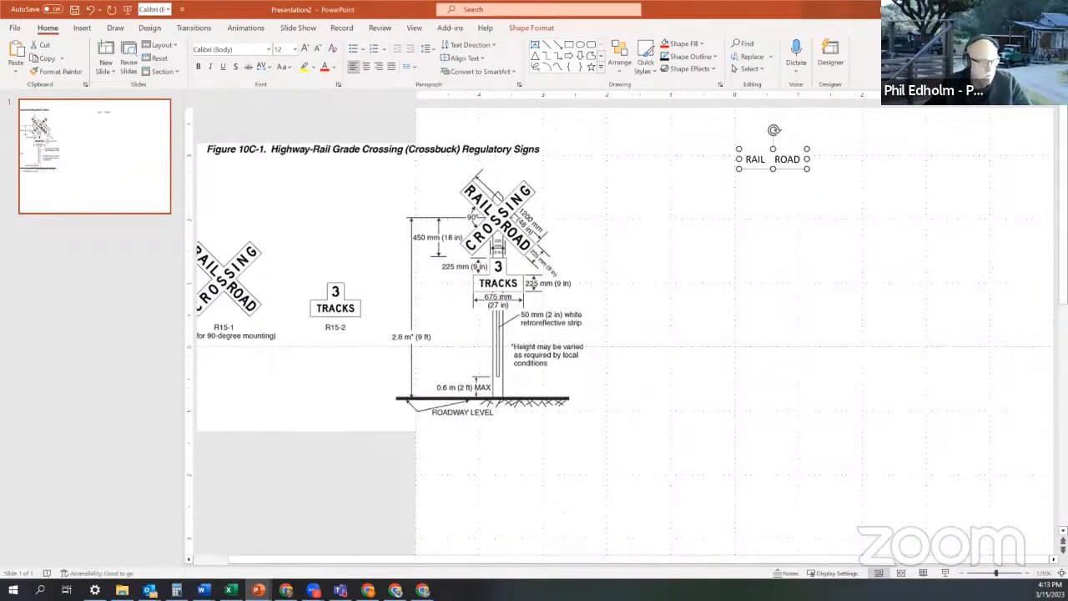
{"action": "left_click", "coordinate": [1027, 573]}
{"action": "left_click", "coordinate": [1028, 573]}
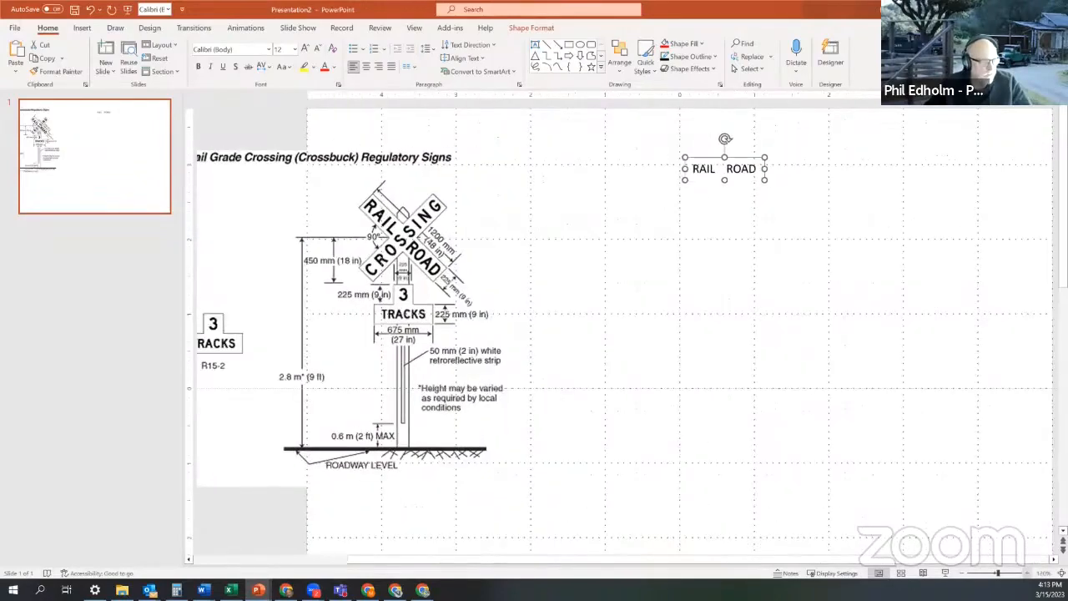
{"action": "left_click", "coordinate": [1028, 573]}
{"action": "left_click", "coordinate": [1028, 573]}
{"action": "left_click_drag", "start_coordinate": [345, 312], "coordinate": [542, 288]}
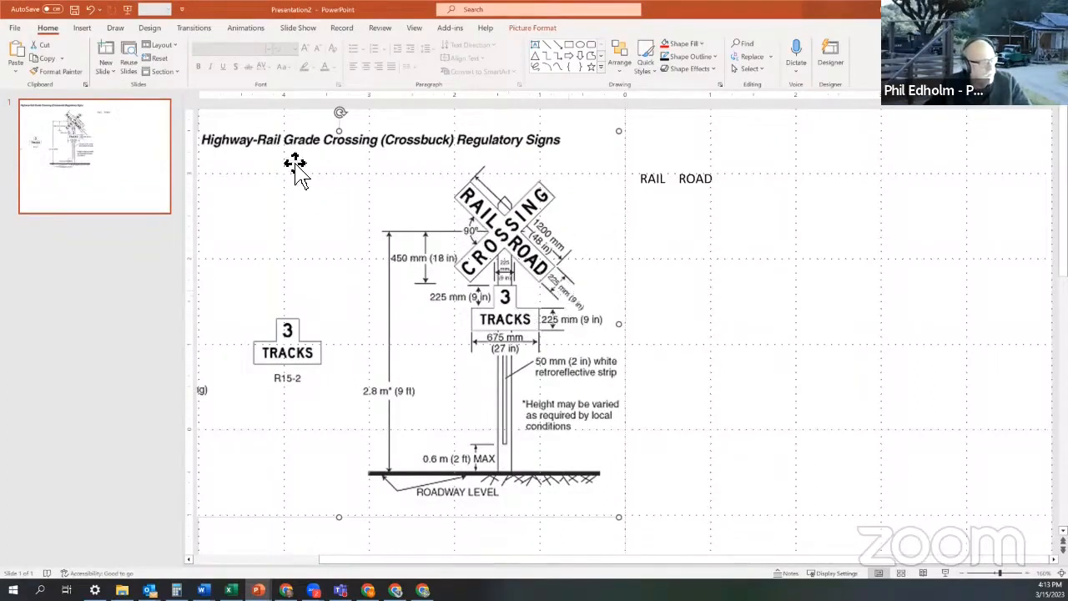
{"action": "left_click", "coordinate": [667, 190]}
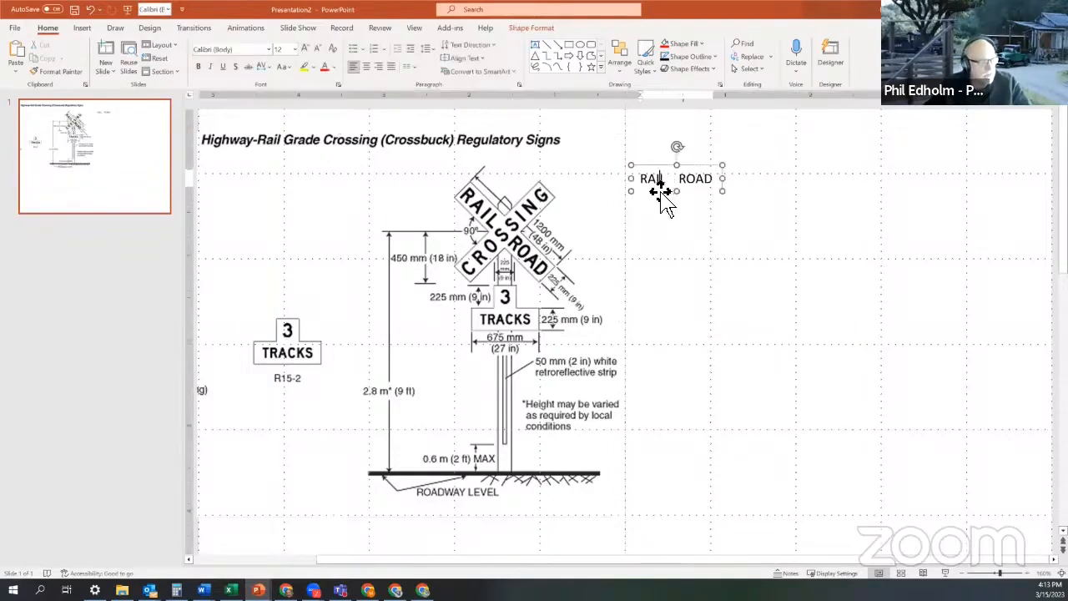
{"action": "left_click", "coordinate": [199, 67]}
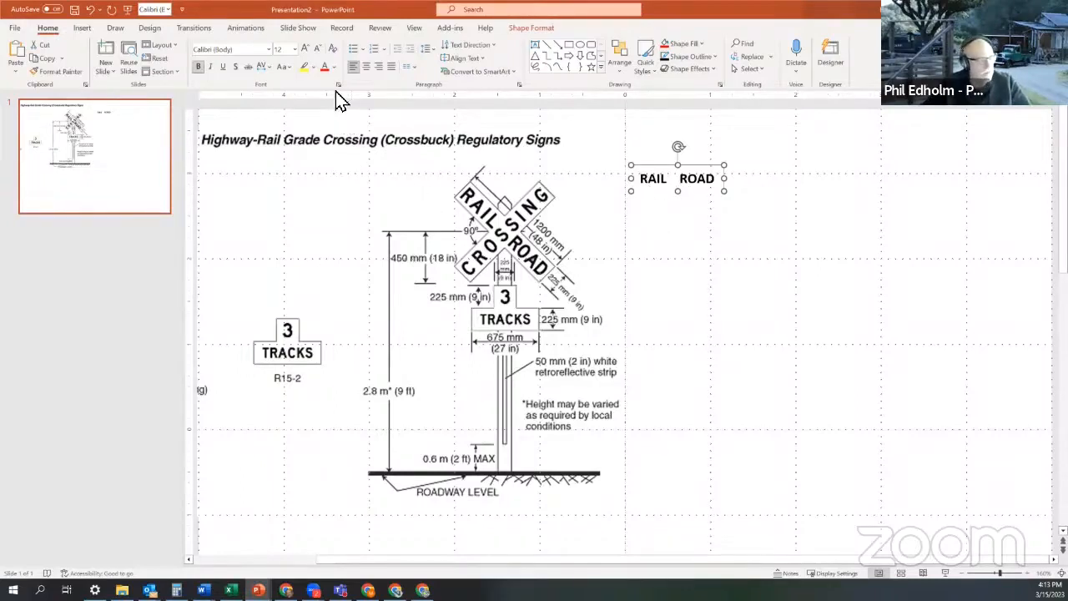
- Browse the font list and set RAIL ROAD in Arial, leaving bold off
{"action": "left_click", "coordinate": [268, 52]}
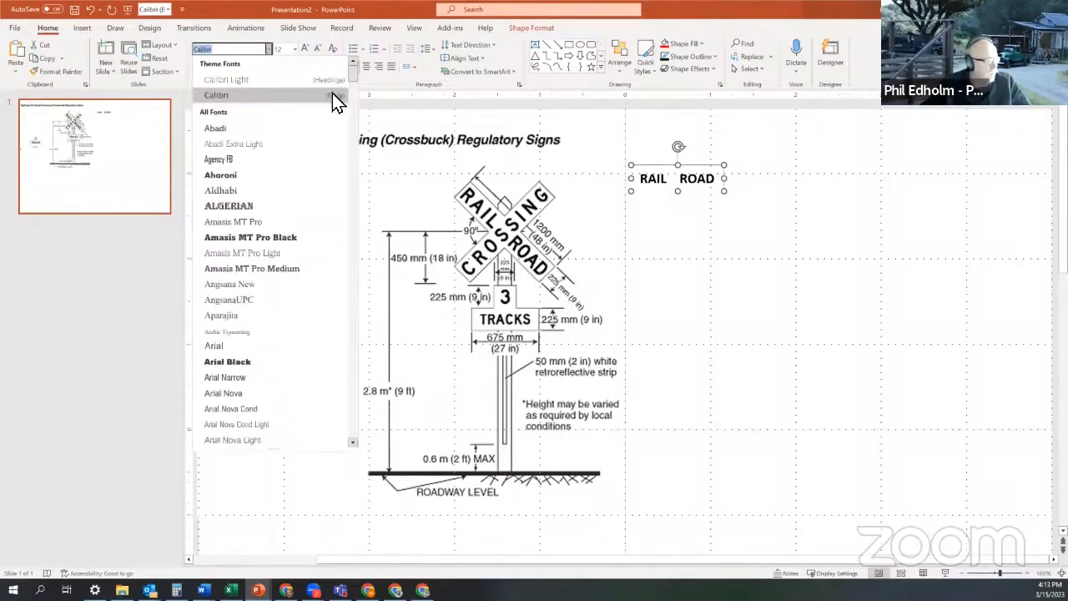
{"action": "left_click_drag", "start_coordinate": [353, 78], "coordinate": [357, 90]}
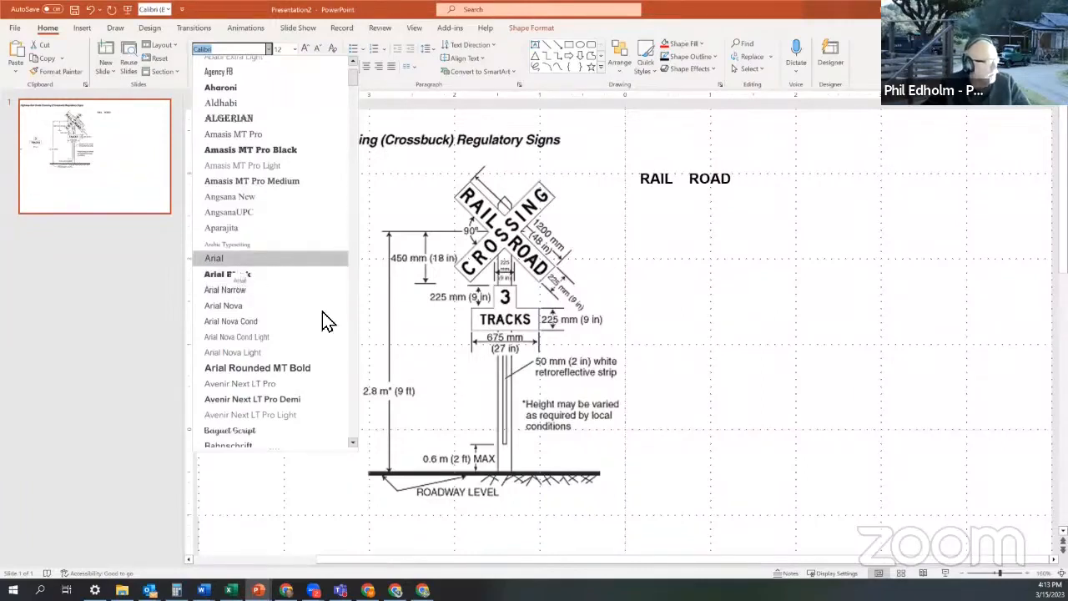
{"action": "left_click", "coordinate": [353, 369]}
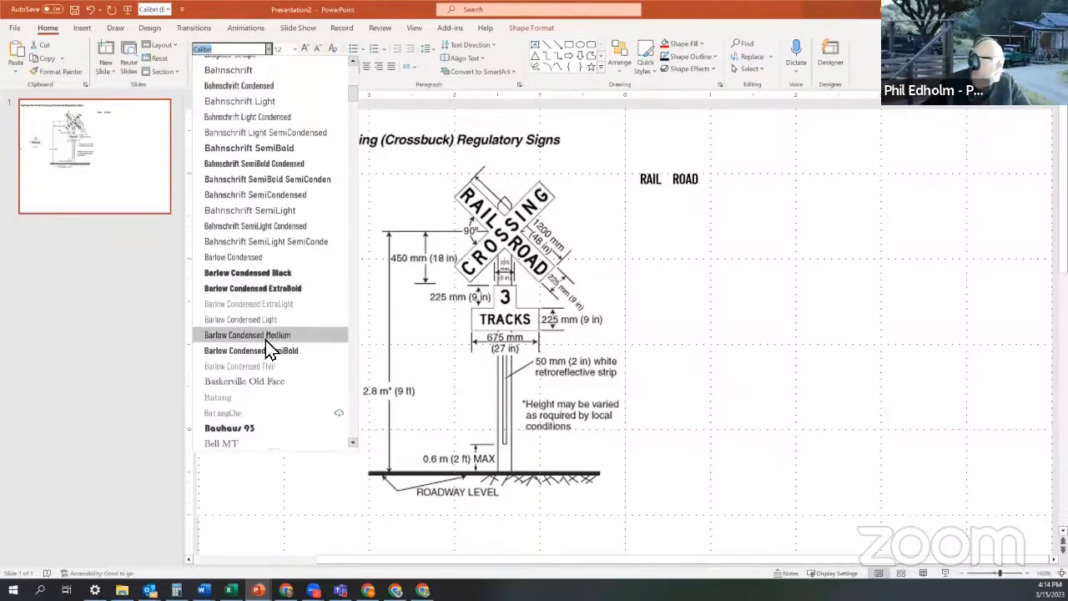
{"action": "scroll", "coordinate": [265, 339], "scroll_direction": "up", "scroll_amount": 2}
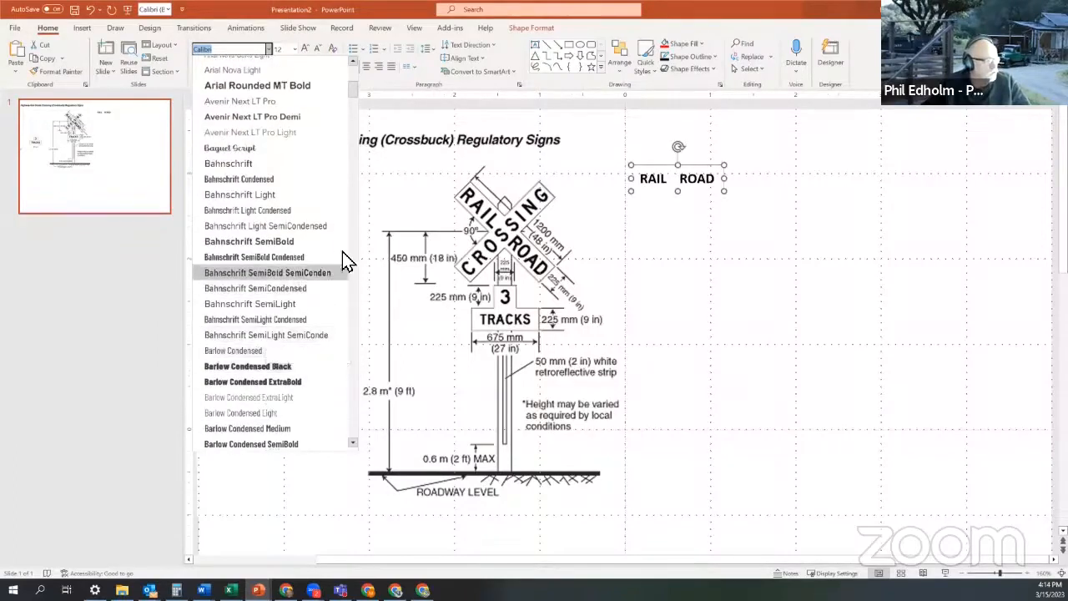
{"action": "left_click", "coordinate": [353, 193]}
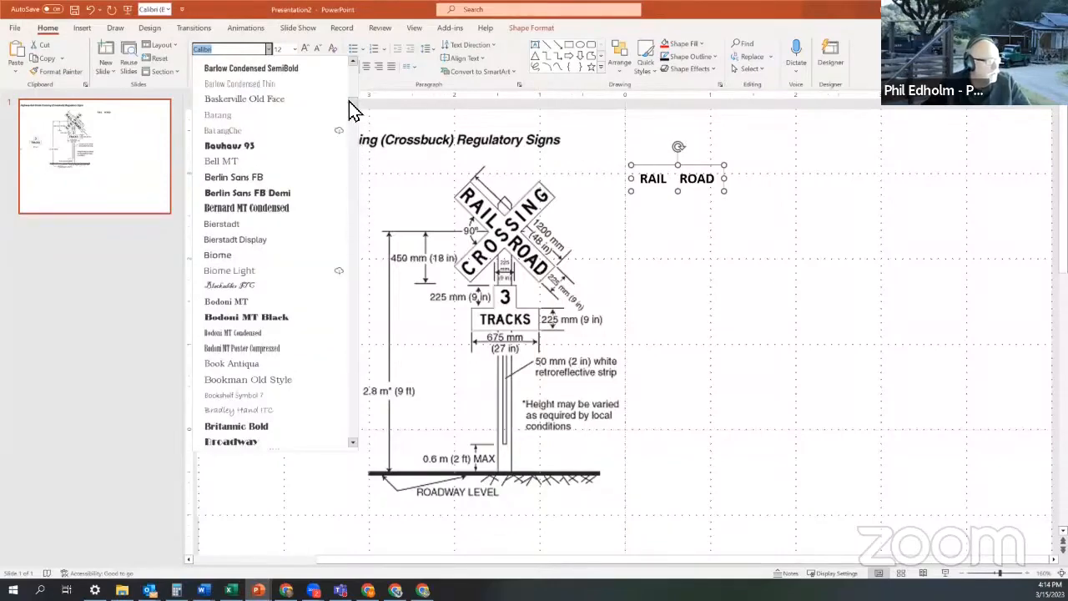
{"action": "left_click_drag", "start_coordinate": [353, 105], "coordinate": [353, 83]}
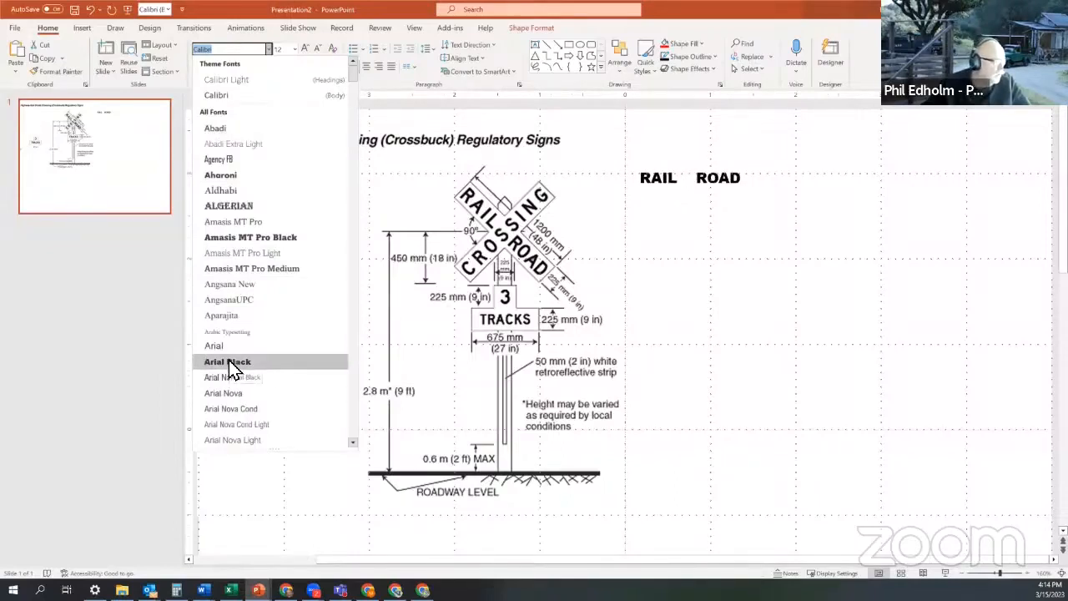
{"action": "scroll", "coordinate": [232, 369], "scroll_direction": "down", "scroll_amount": 2}
{"action": "scroll", "coordinate": [234, 370], "scroll_direction": "down", "scroll_amount": 1}
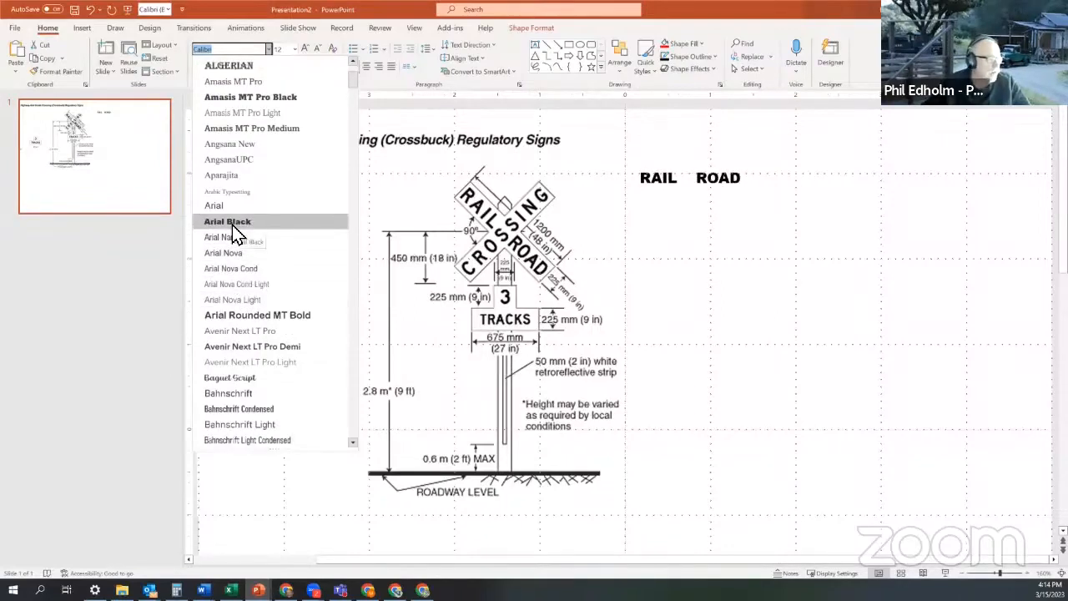
{"action": "left_click", "coordinate": [214, 205]}
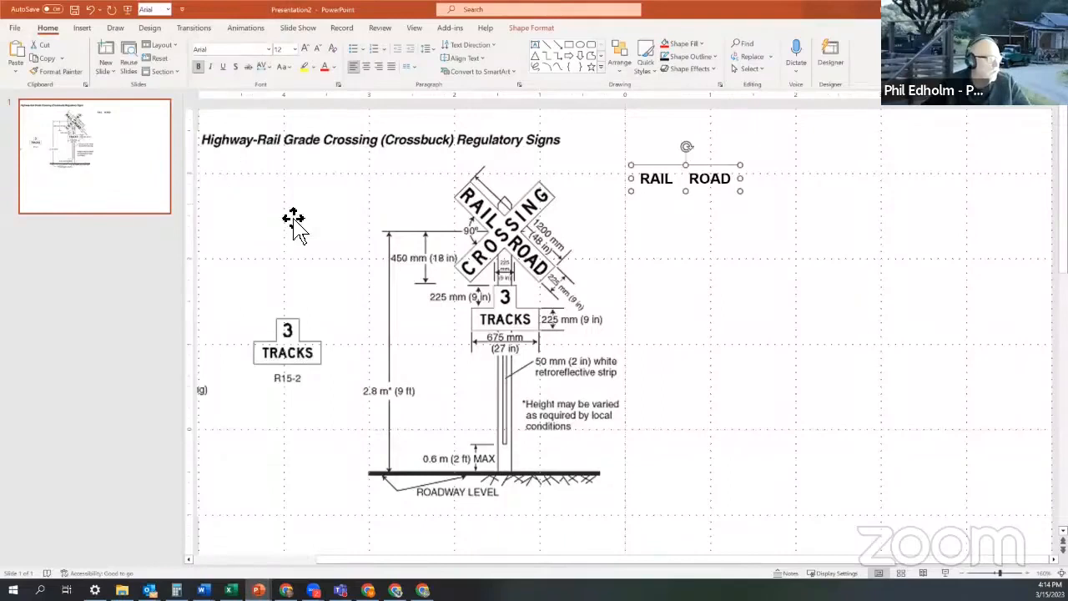
{"action": "left_click", "coordinate": [200, 70]}
{"action": "left_click", "coordinate": [200, 70]}
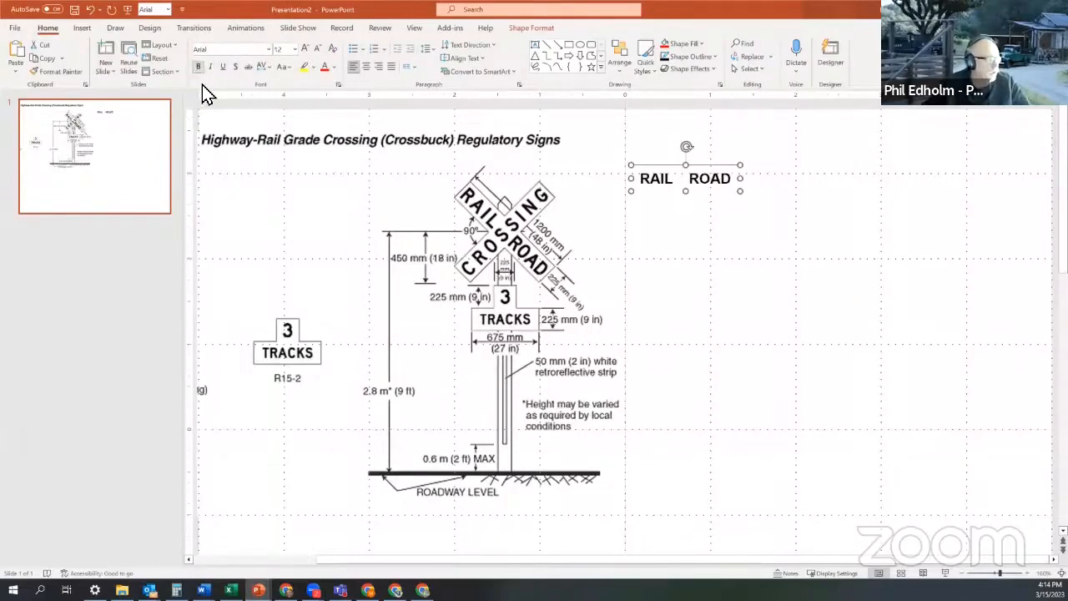
{"action": "left_click", "coordinate": [202, 70]}
- Try Arial Black on RAIL ROAD, then return to Arial and apply bold
{"action": "left_click", "coordinate": [270, 49]}
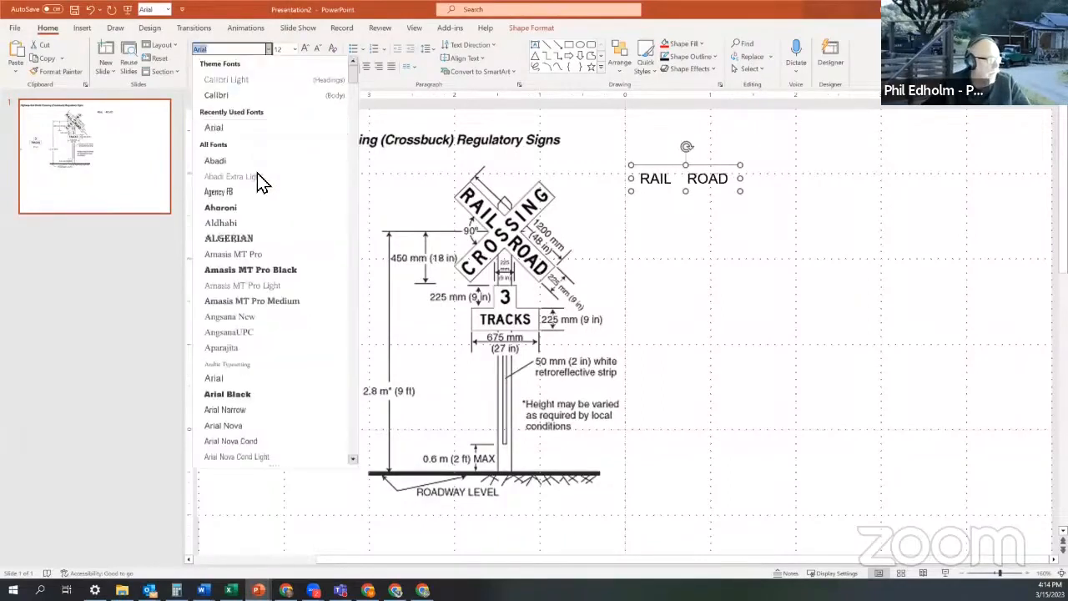
{"action": "scroll", "coordinate": [256, 350], "scroll_direction": "down", "scroll_amount": 3}
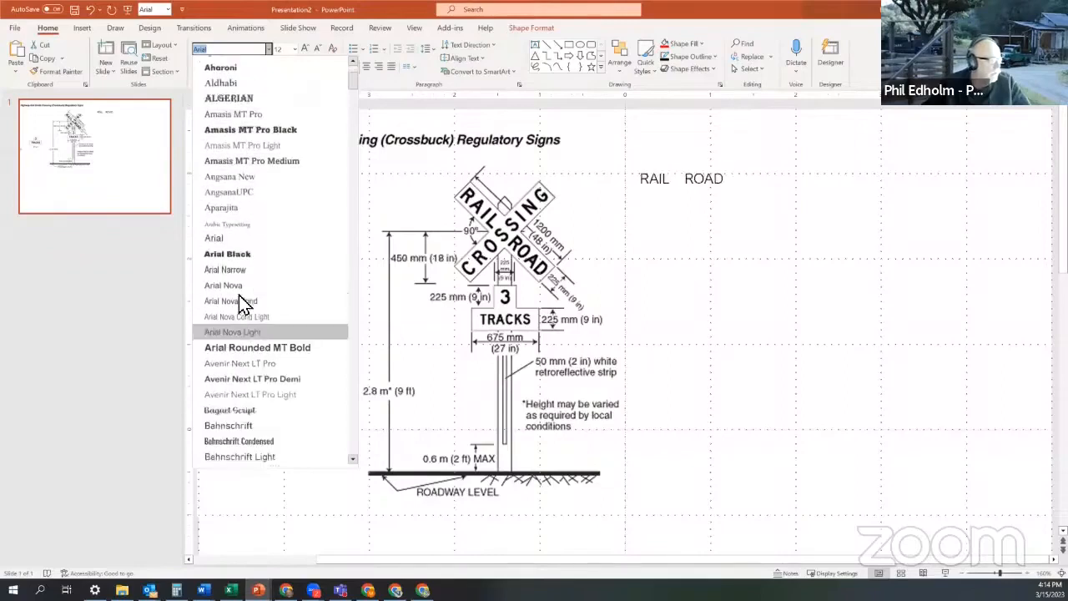
{"action": "left_click", "coordinate": [236, 258]}
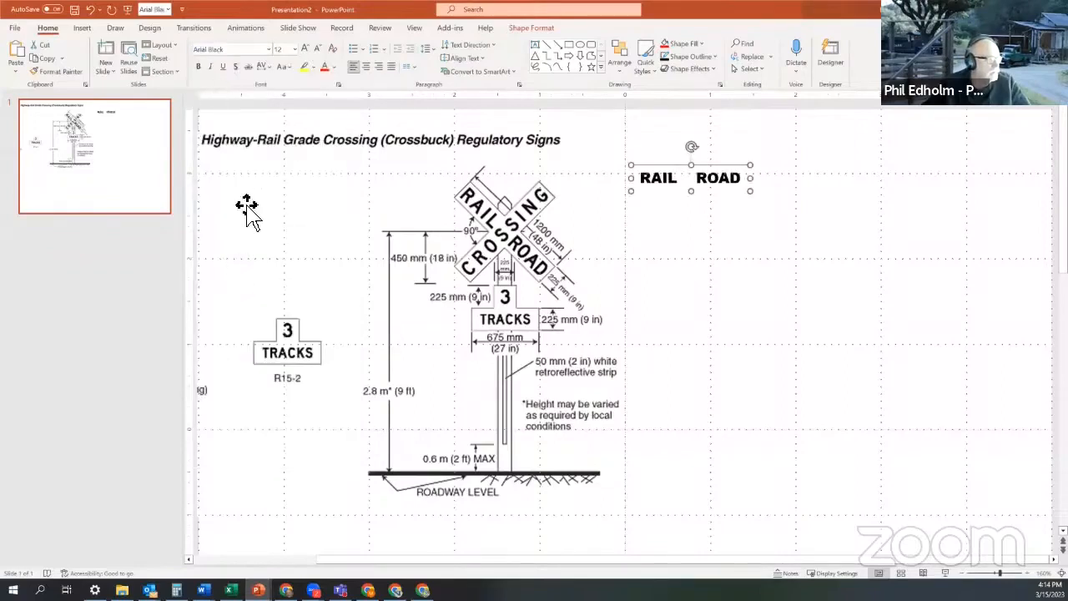
{"action": "left_click", "coordinate": [267, 50]}
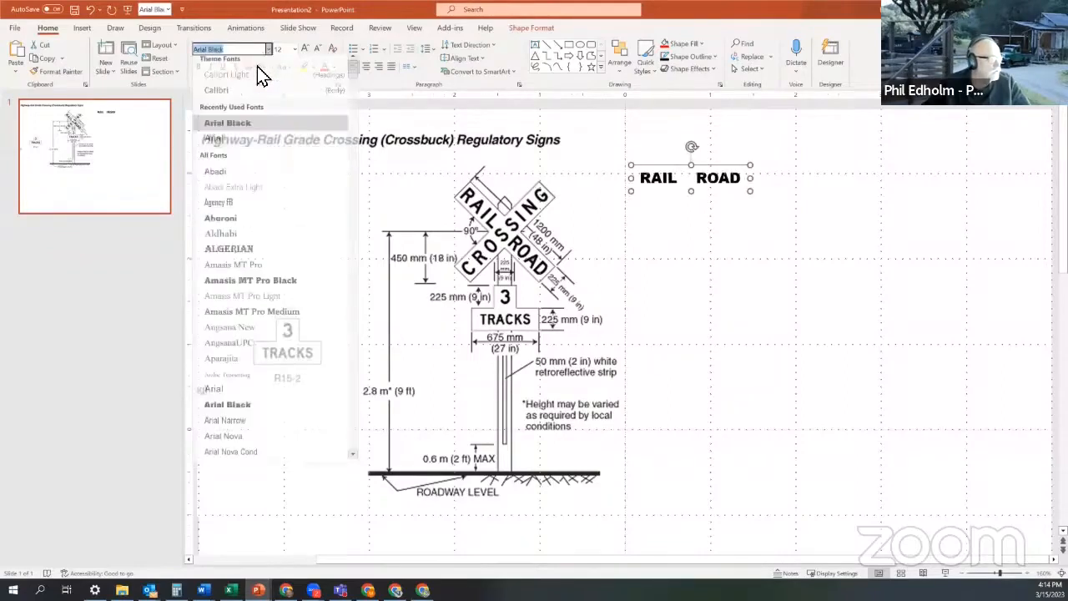
{"action": "left_click", "coordinate": [230, 143]}
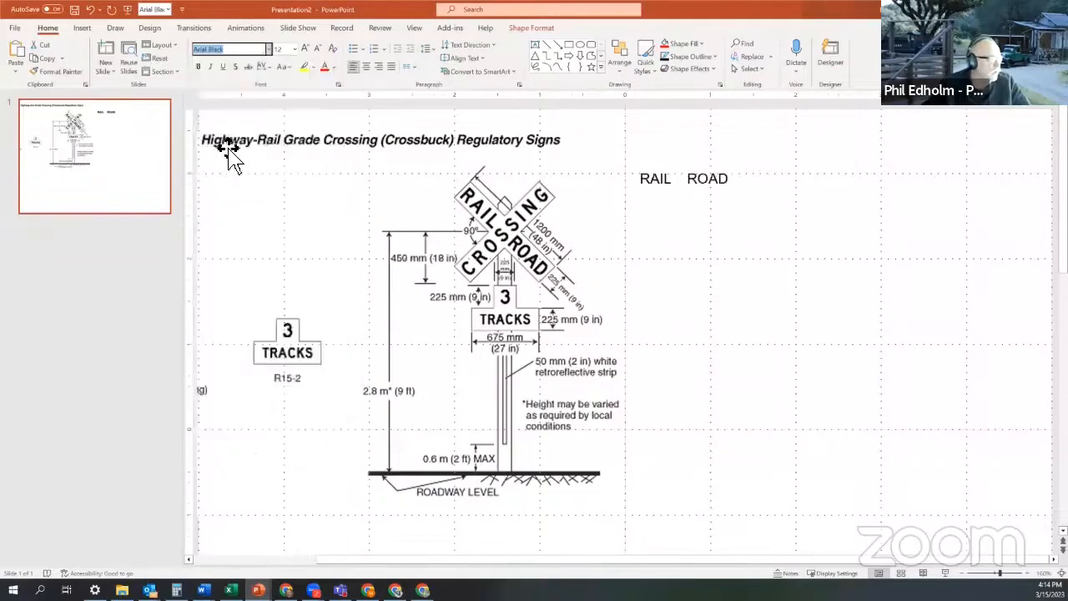
{"action": "left_click", "coordinate": [200, 67]}
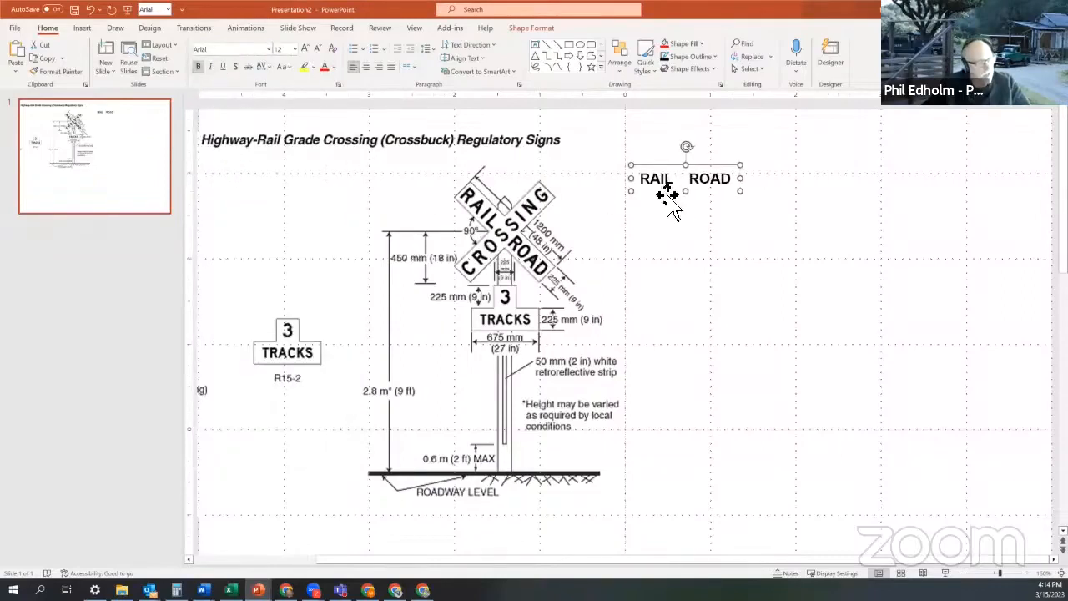
- Resize the RAIL ROAD text to 10 and nudge its box slightly left
{"action": "left_click", "coordinate": [318, 48]}
{"action": "left_click", "coordinate": [317, 48]}
{"action": "left_click", "coordinate": [317, 48]}
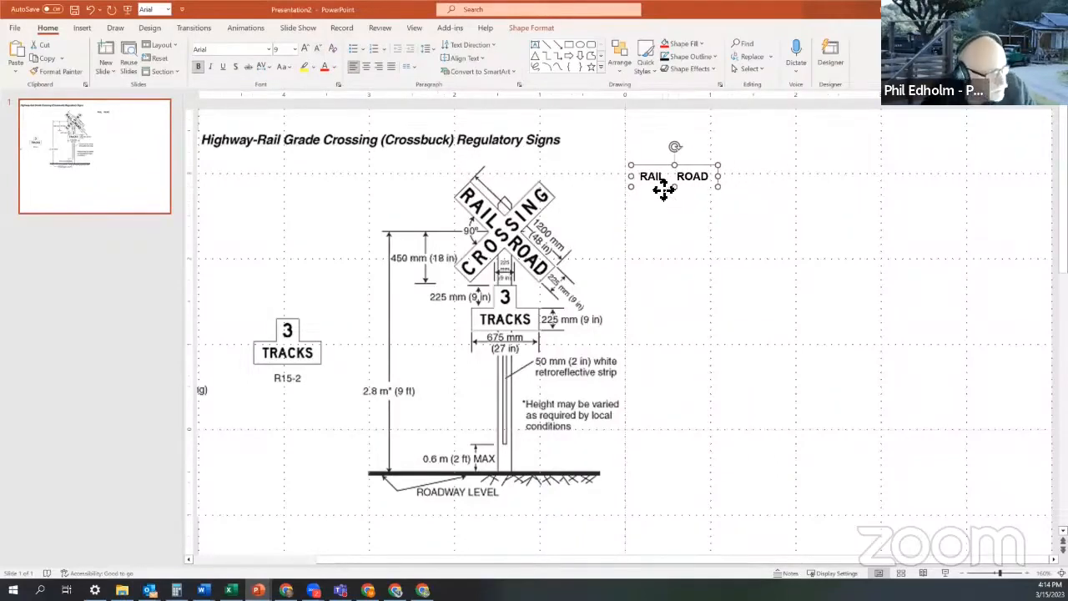
{"action": "left_click_drag", "start_coordinate": [662, 189], "coordinate": [656, 190]}
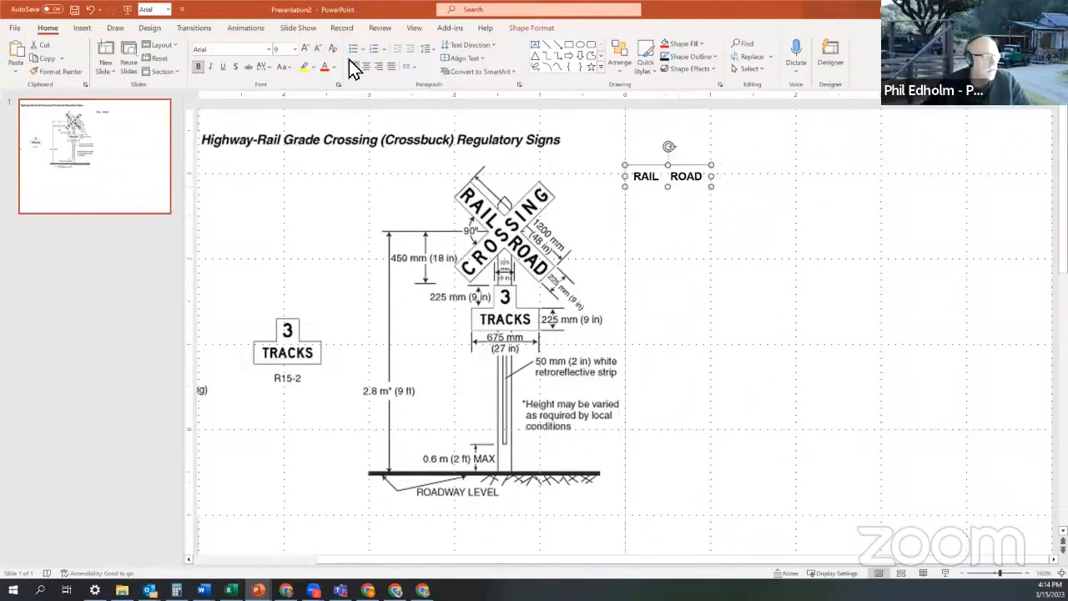
{"action": "left_click", "coordinate": [305, 51]}
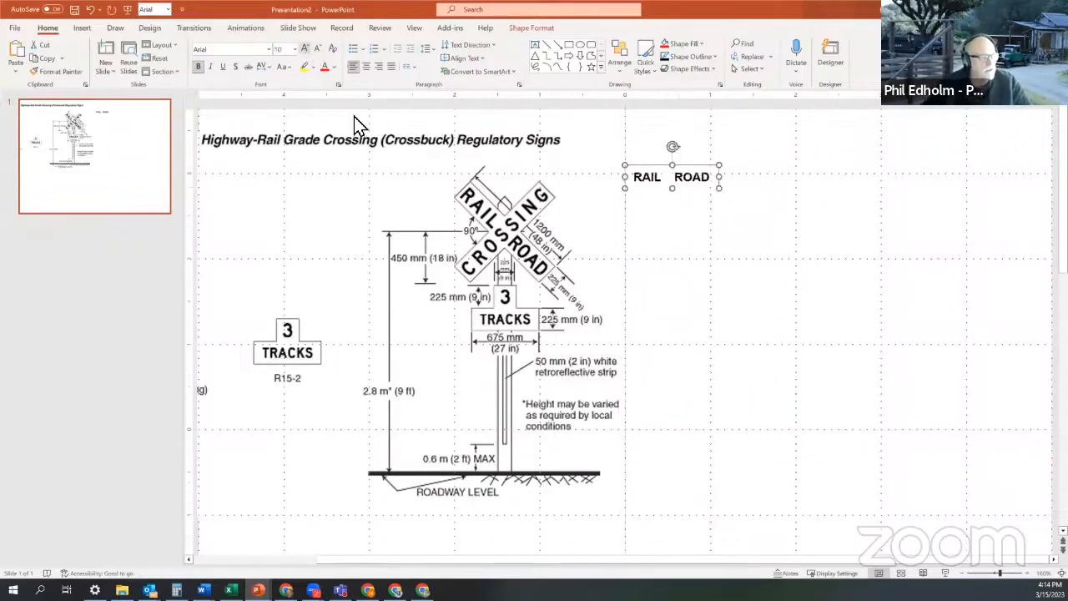
{"action": "left_click_drag", "start_coordinate": [648, 191], "coordinate": [645, 190]}
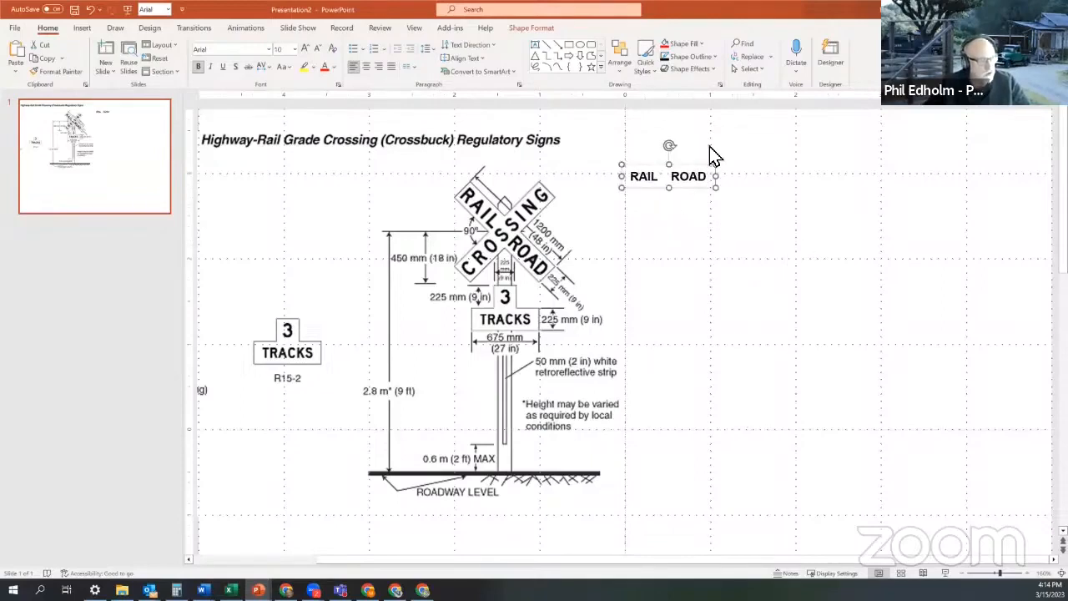
- Draw a wide rectangle below the RAIL ROAD text
{"action": "left_click", "coordinate": [571, 48]}
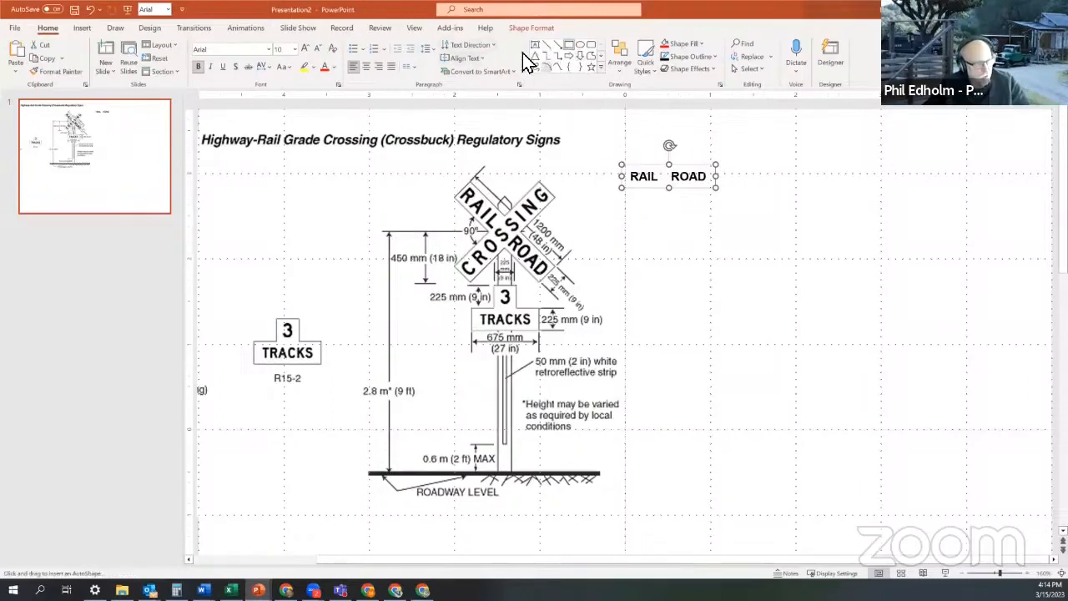
{"action": "left_click", "coordinate": [600, 68]}
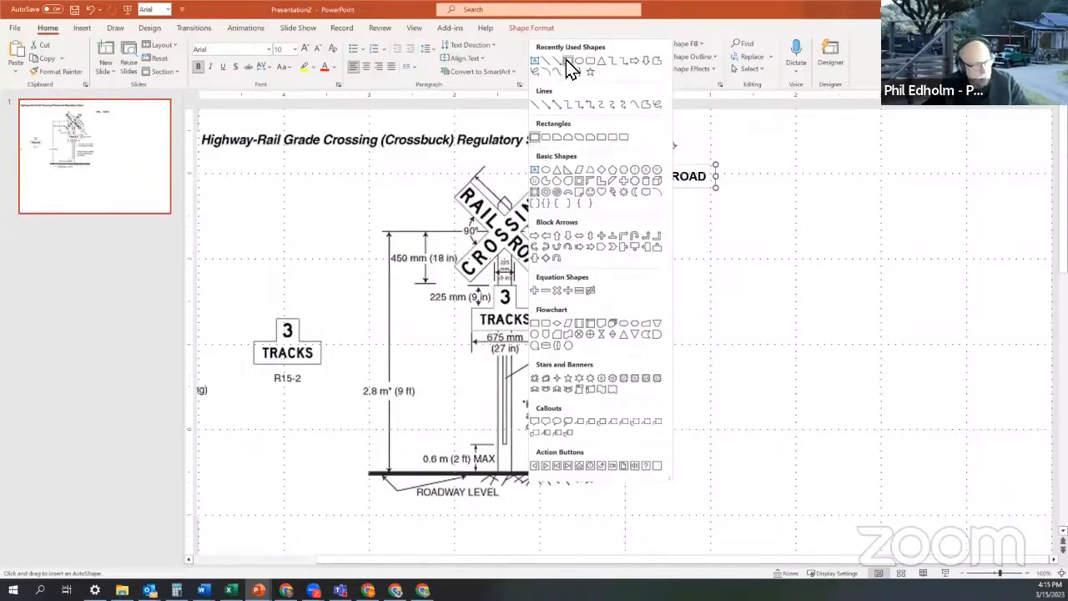
{"action": "left_click", "coordinate": [764, 161]}
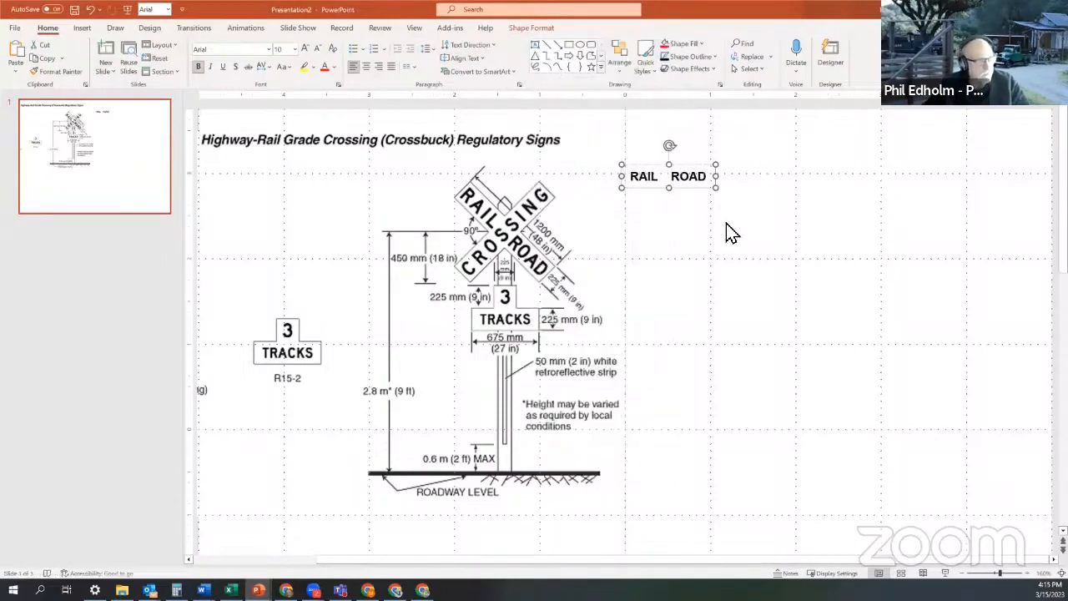
{"action": "left_click", "coordinate": [572, 52]}
{"action": "left_click_drag", "start_coordinate": [699, 252], "coordinate": [850, 285]}
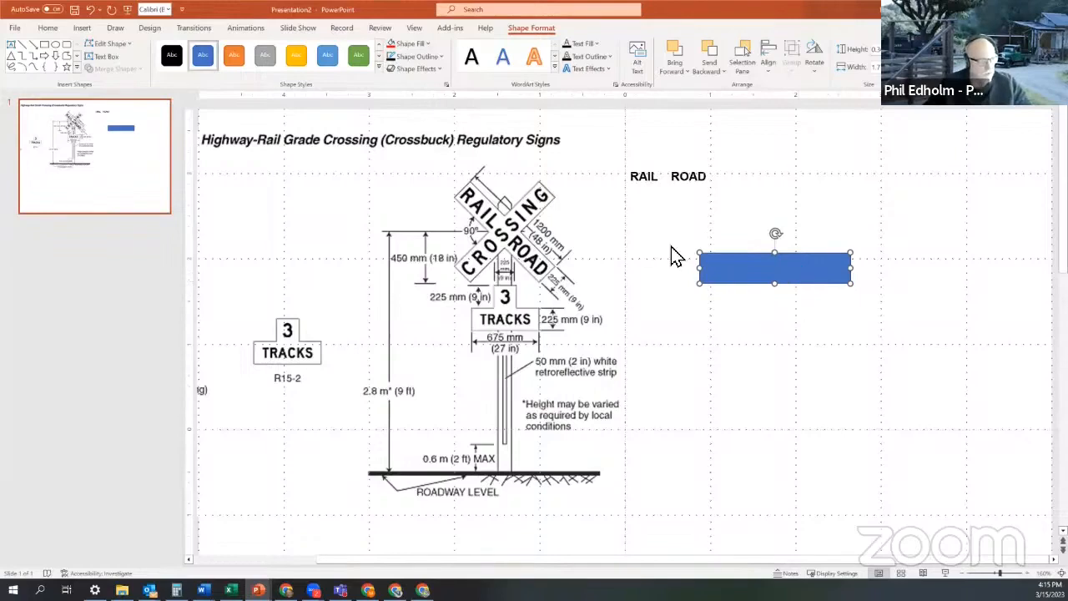
- Give the rectangle No Fill and a standard red outline
{"action": "left_click", "coordinate": [421, 46]}
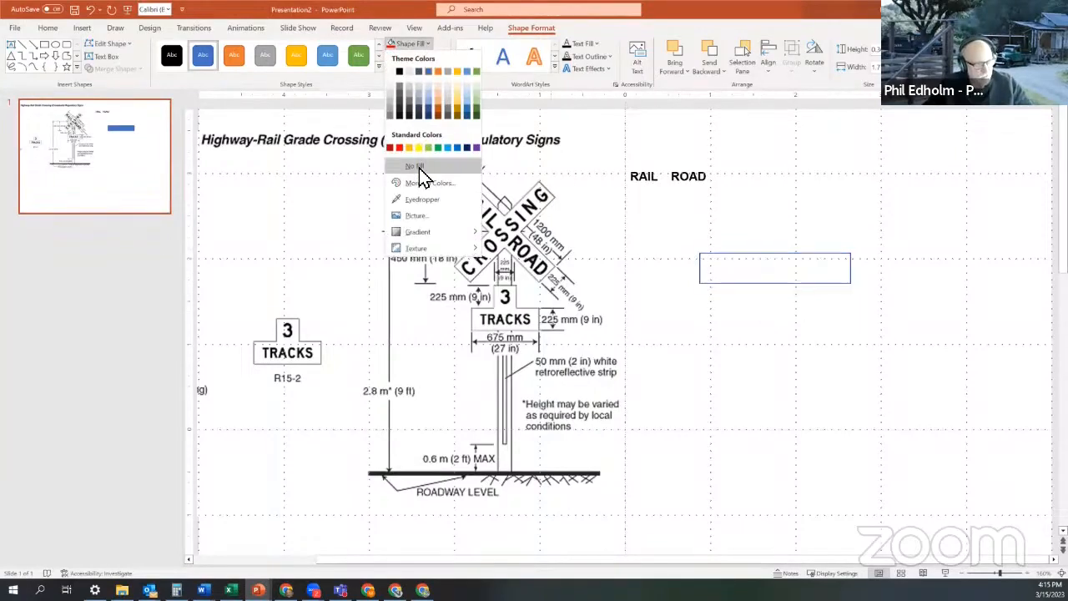
{"action": "left_click", "coordinate": [421, 175]}
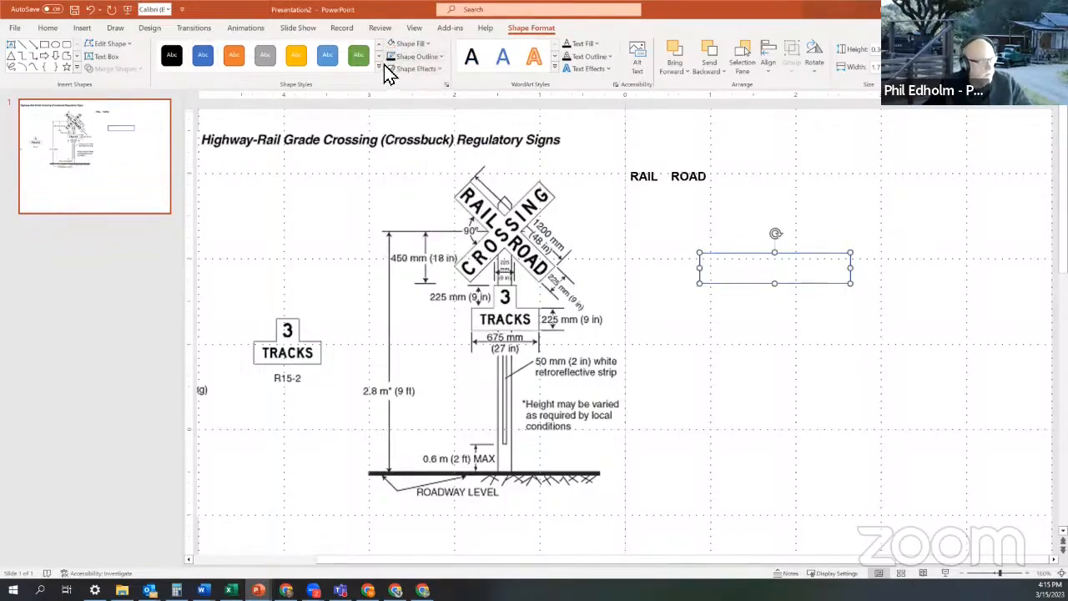
{"action": "left_click", "coordinate": [411, 56]}
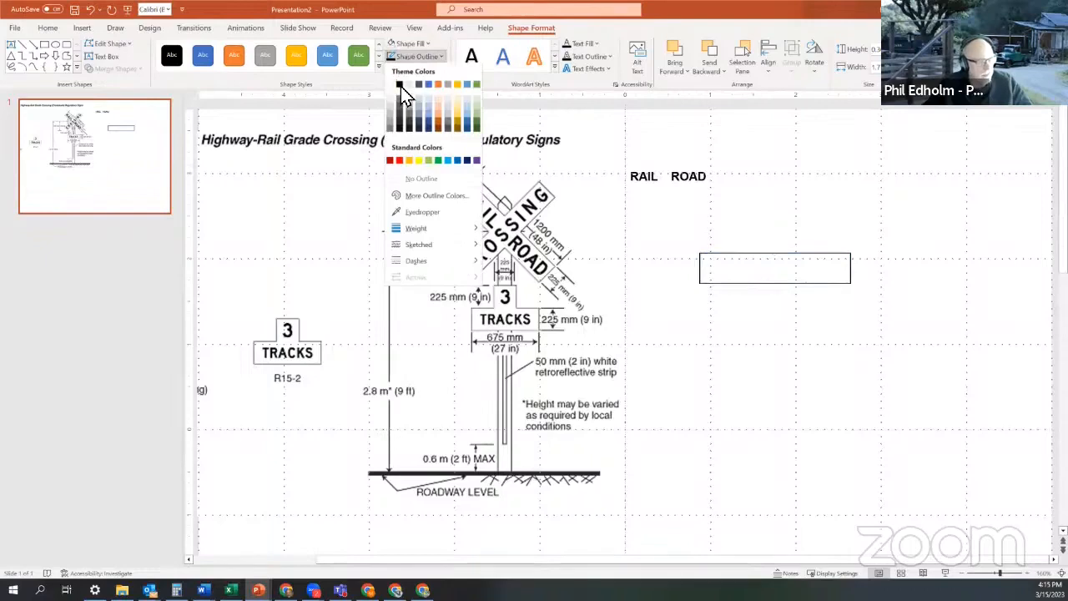
{"action": "left_click", "coordinate": [400, 86]}
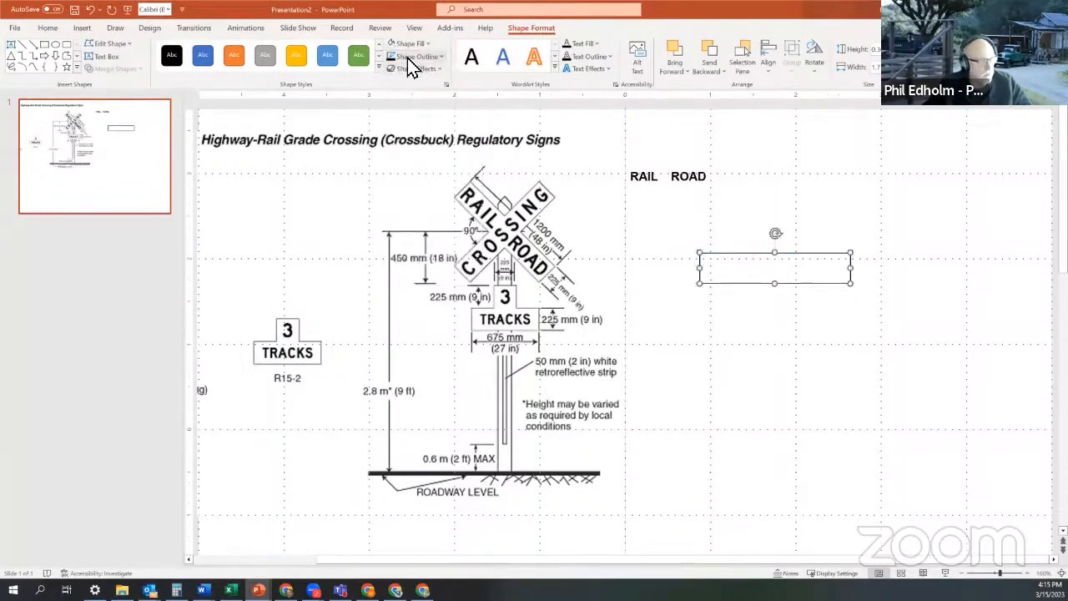
{"action": "left_click", "coordinate": [408, 57]}
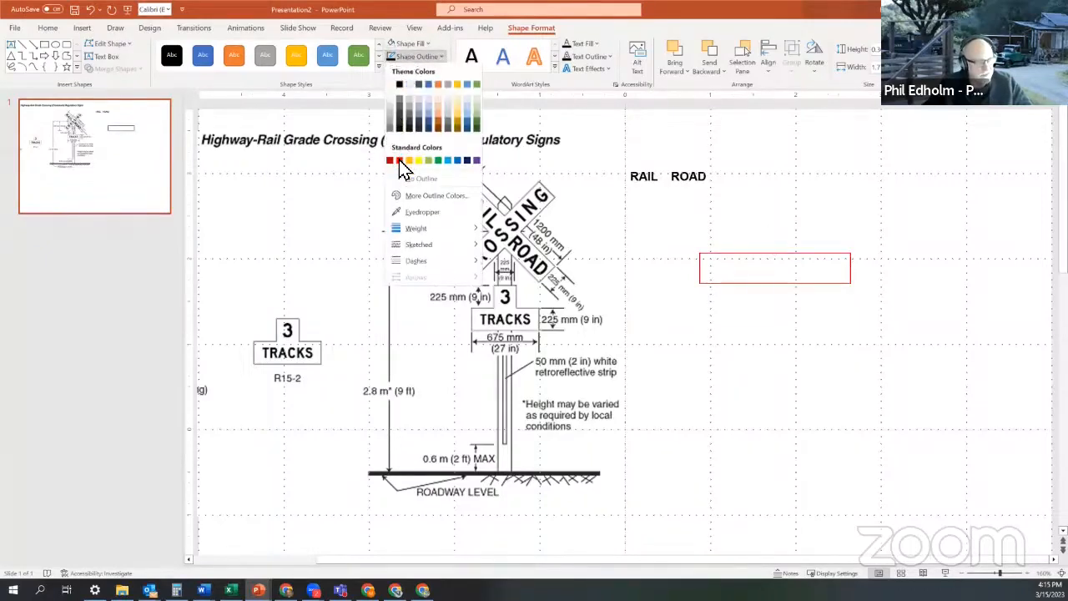
{"action": "left_click", "coordinate": [400, 162]}
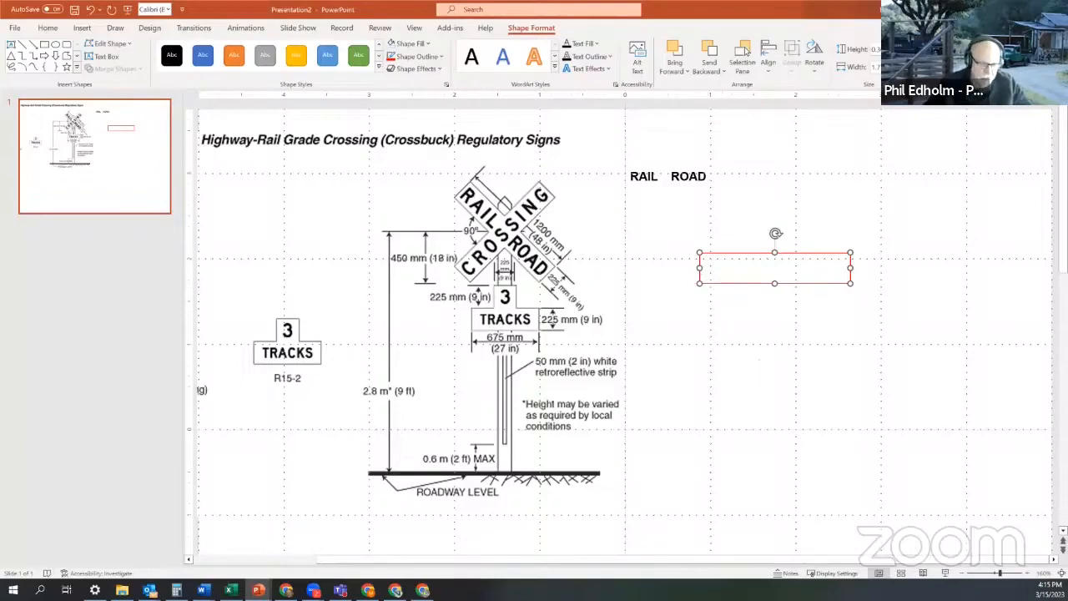
{"action": "key", "text": "alt+Tab"}
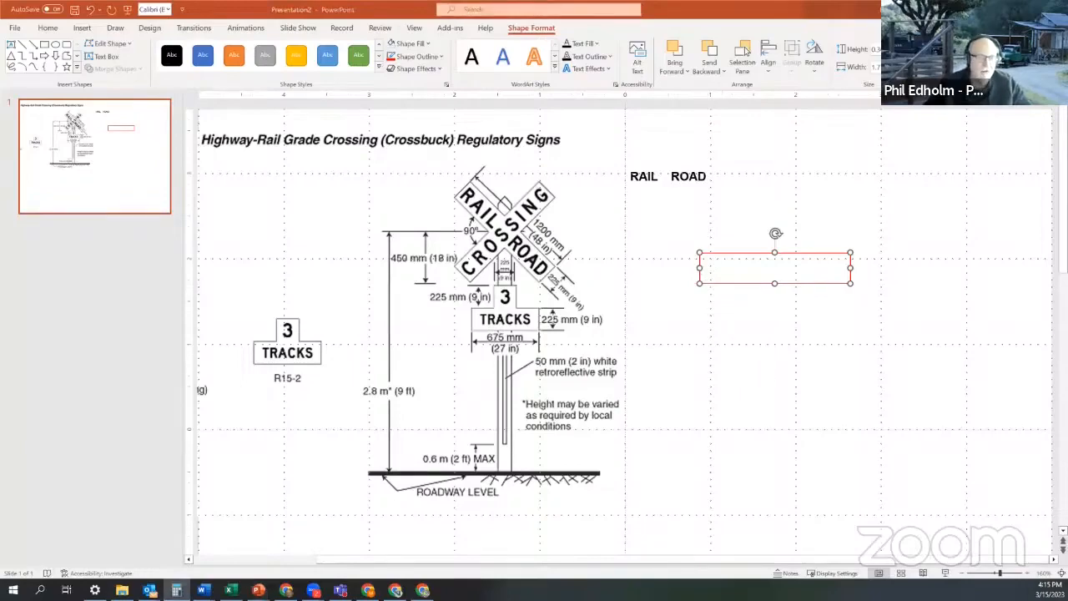
{"action": "left_click_drag", "start_coordinate": [1067, 16], "coordinate": [404, 66]}
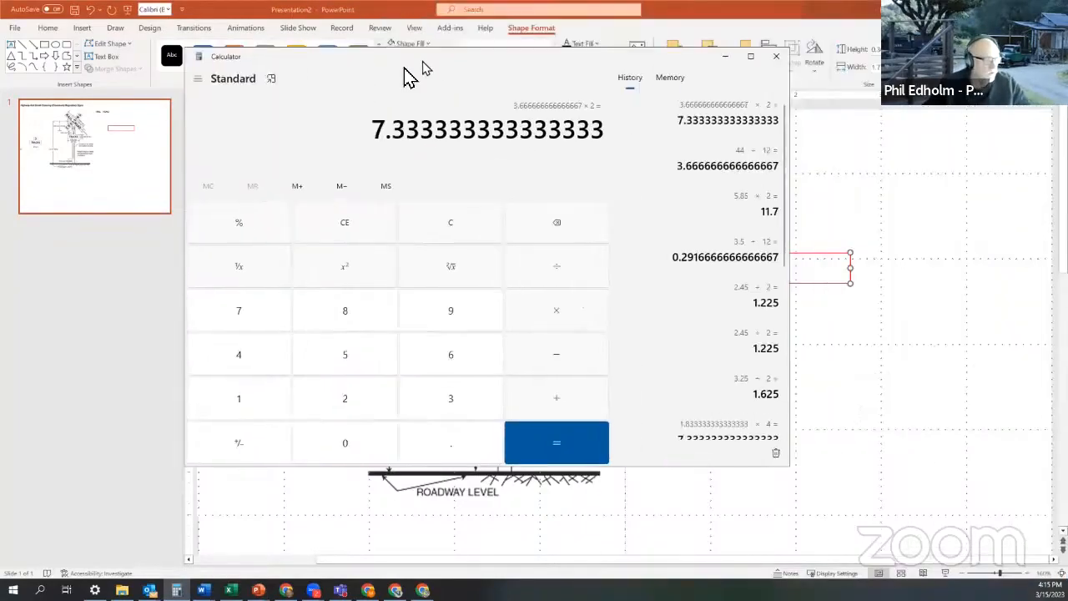
{"action": "left_click", "coordinate": [435, 413]}
{"action": "left_click", "coordinate": [552, 275]}
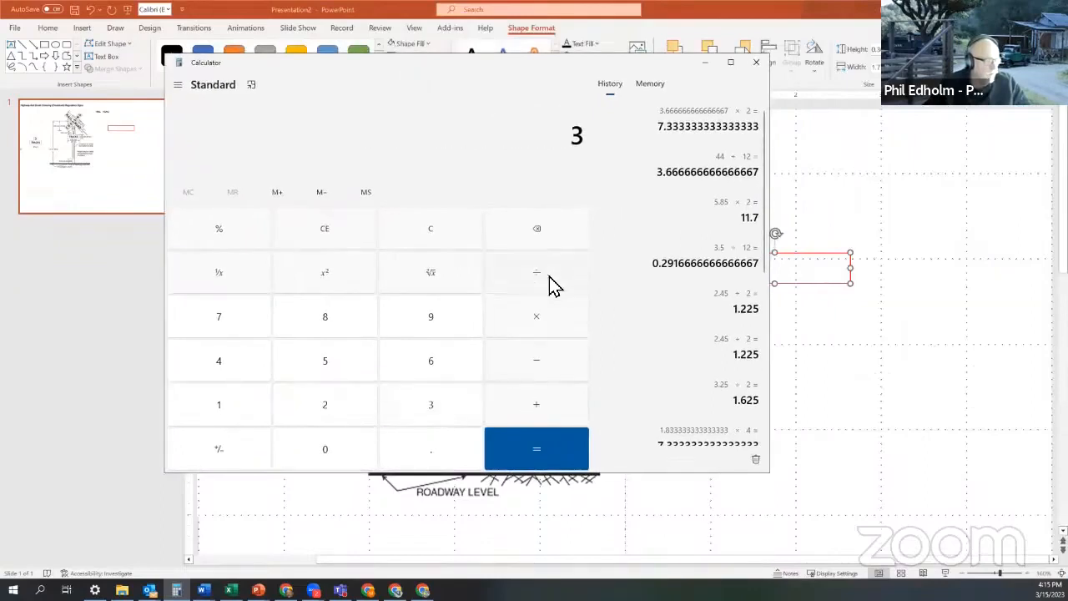
{"action": "left_click", "coordinate": [245, 410]}
{"action": "left_click", "coordinate": [422, 373]}
{"action": "left_click", "coordinate": [543, 441]}
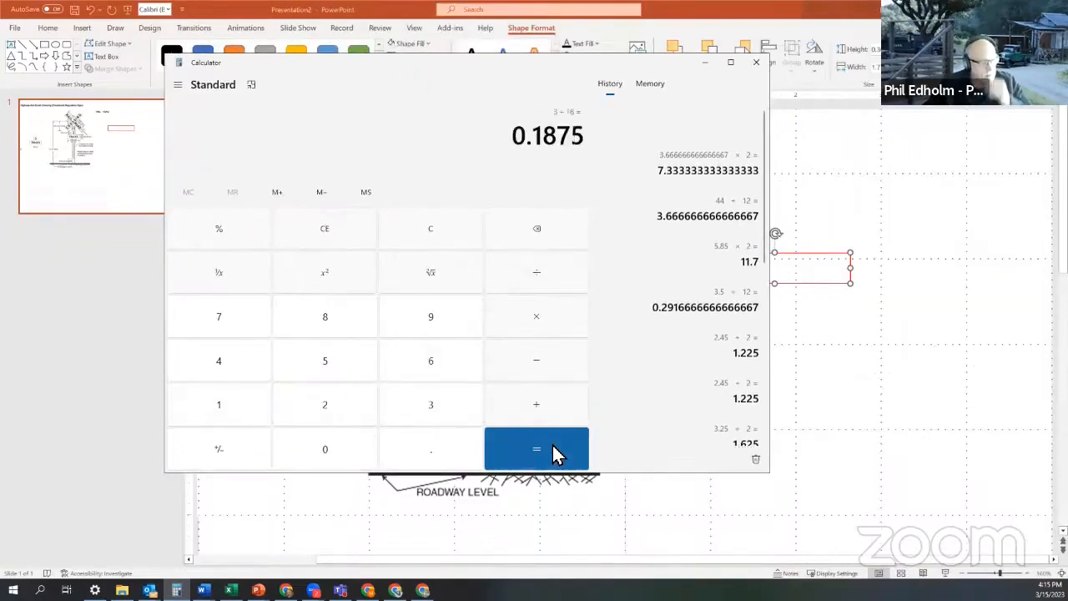
{"action": "left_click", "coordinate": [756, 62]}
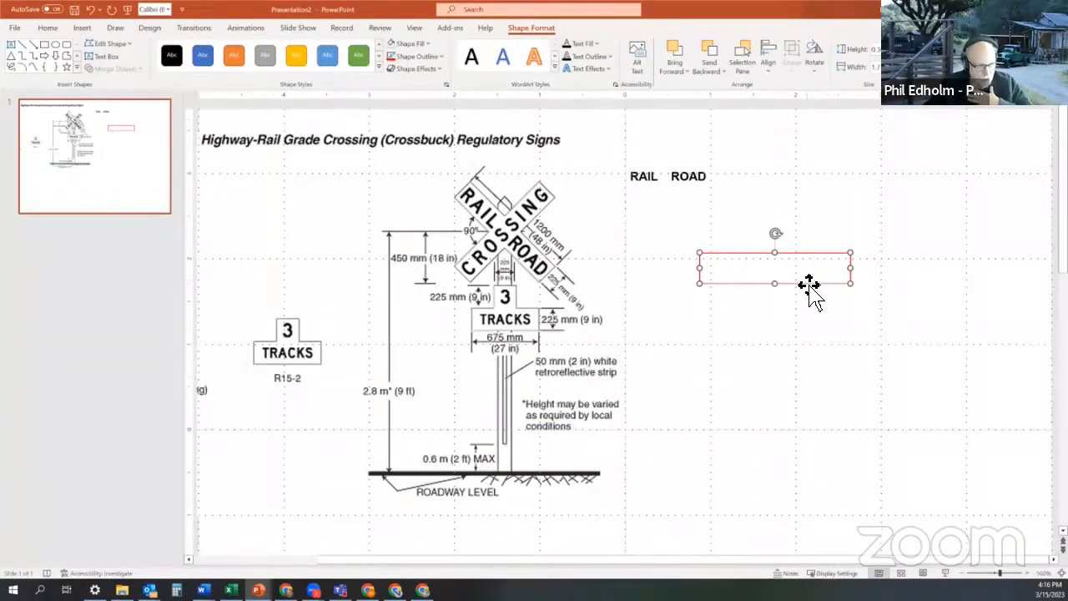
- Set the rectangle's height to 0.19" and move the strip around the RAIL ROAD text
{"action": "right_click", "coordinate": [809, 288]}
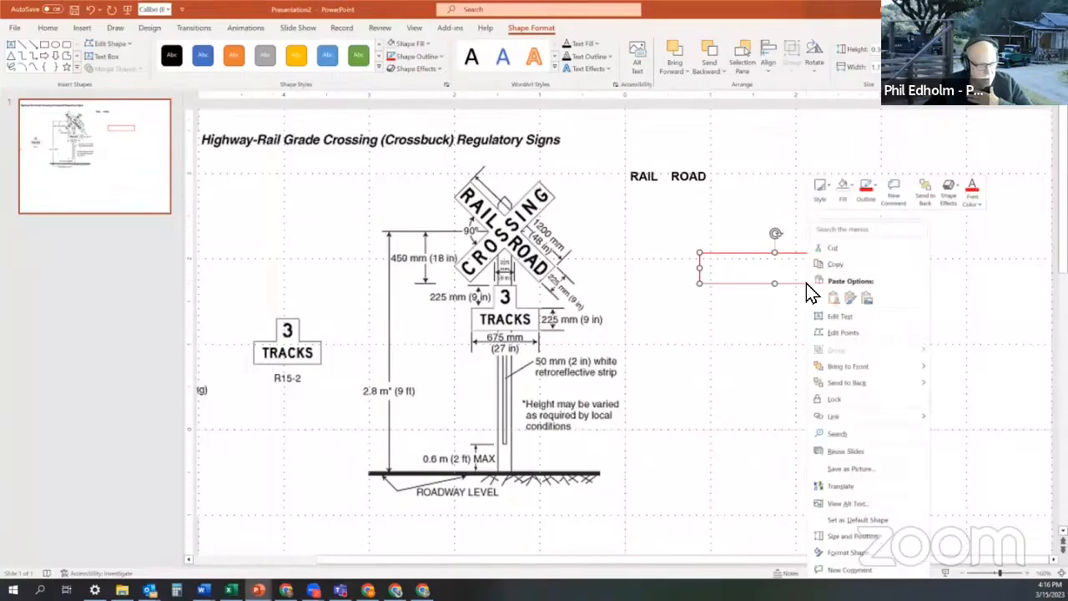
{"action": "left_click", "coordinate": [867, 537]}
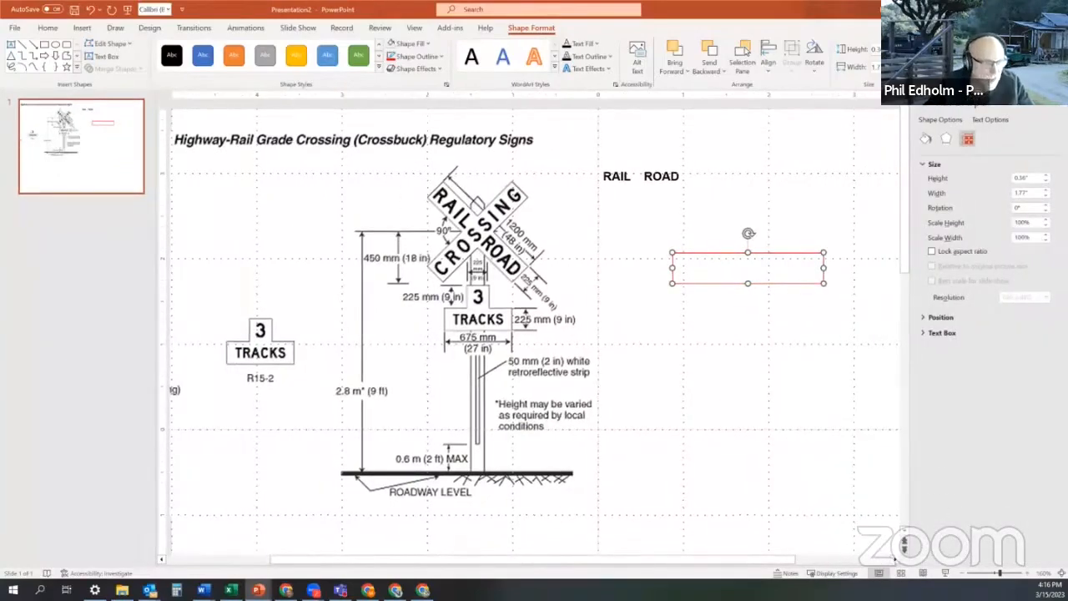
{"action": "left_click", "coordinate": [1039, 180]}
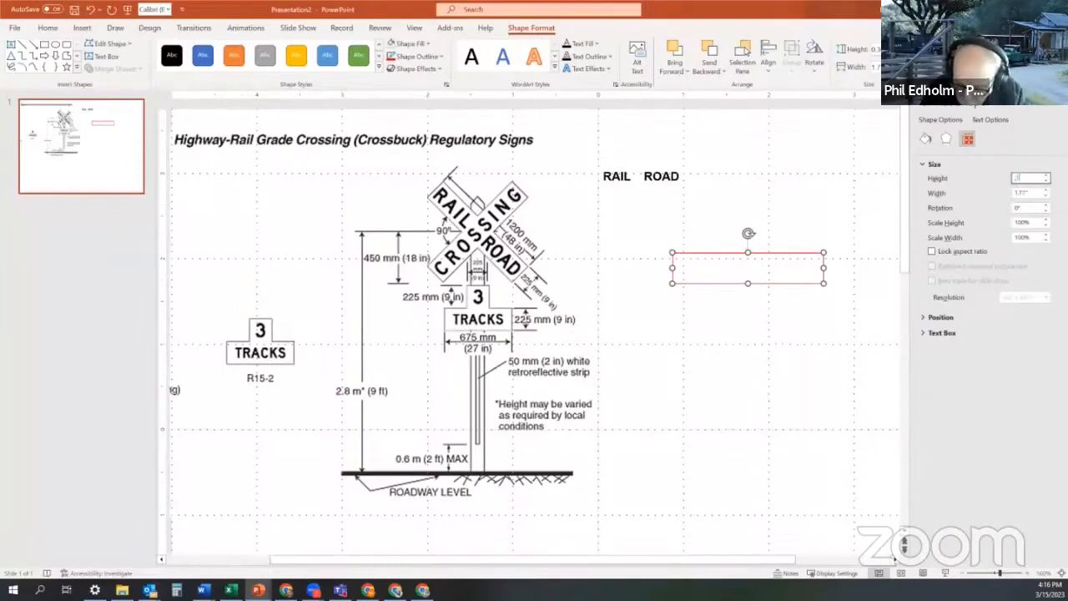
{"action": "type", "text": "1.8"}
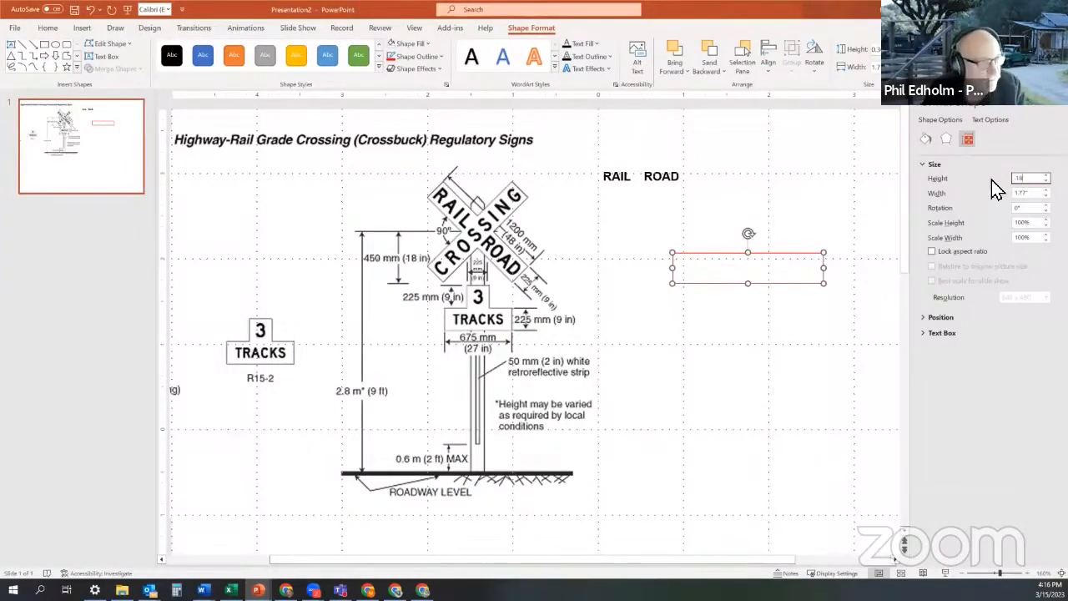
{"action": "type", "text": "8"}
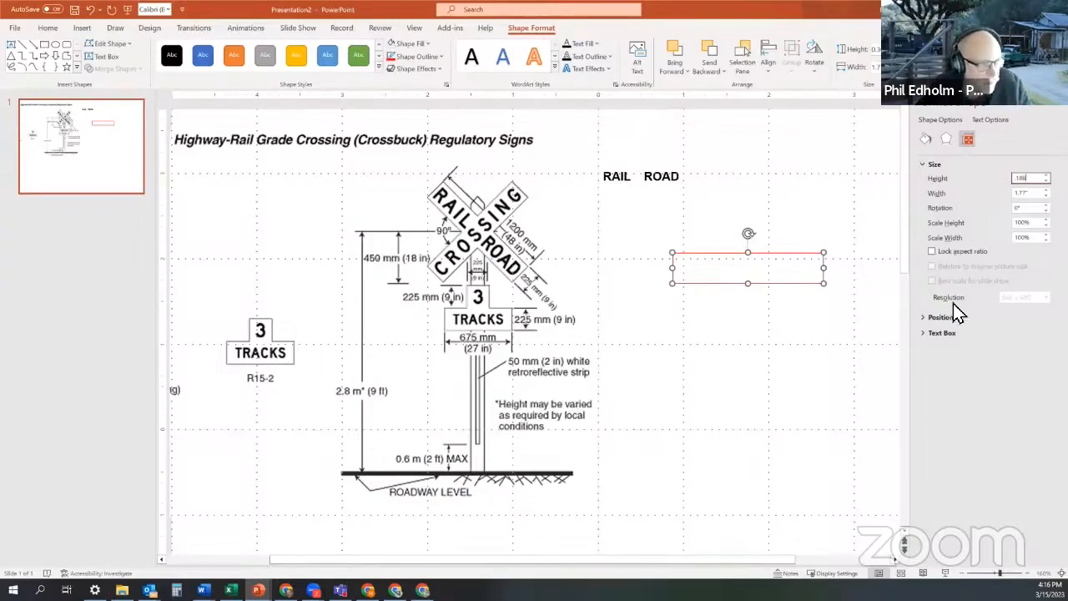
{"action": "key", "text": "Return"}
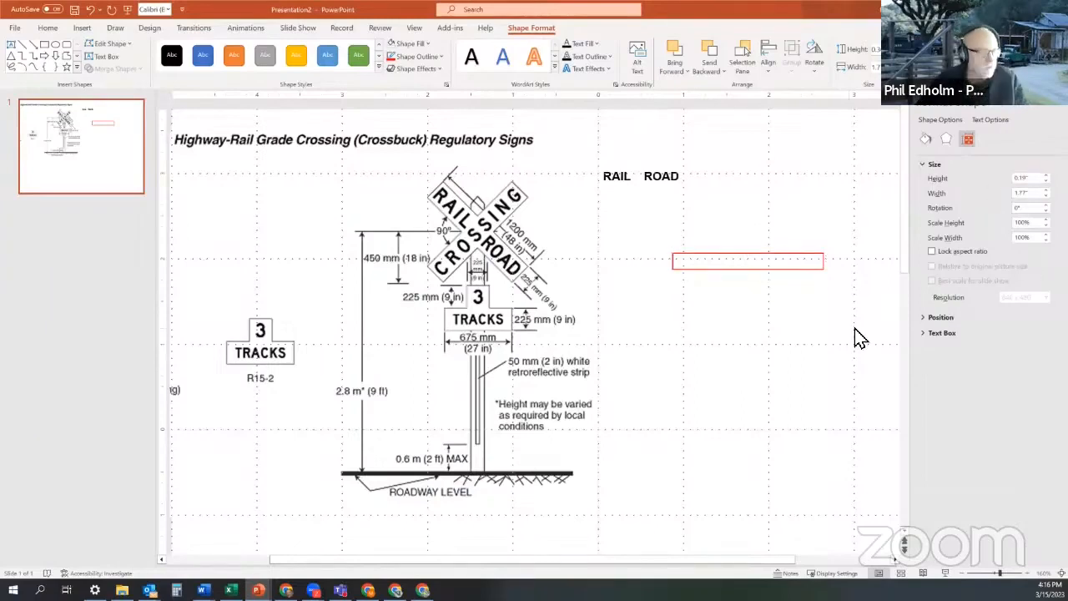
{"action": "left_click", "coordinate": [806, 269]}
{"action": "left_click_drag", "start_coordinate": [726, 219], "coordinate": [700, 186]}
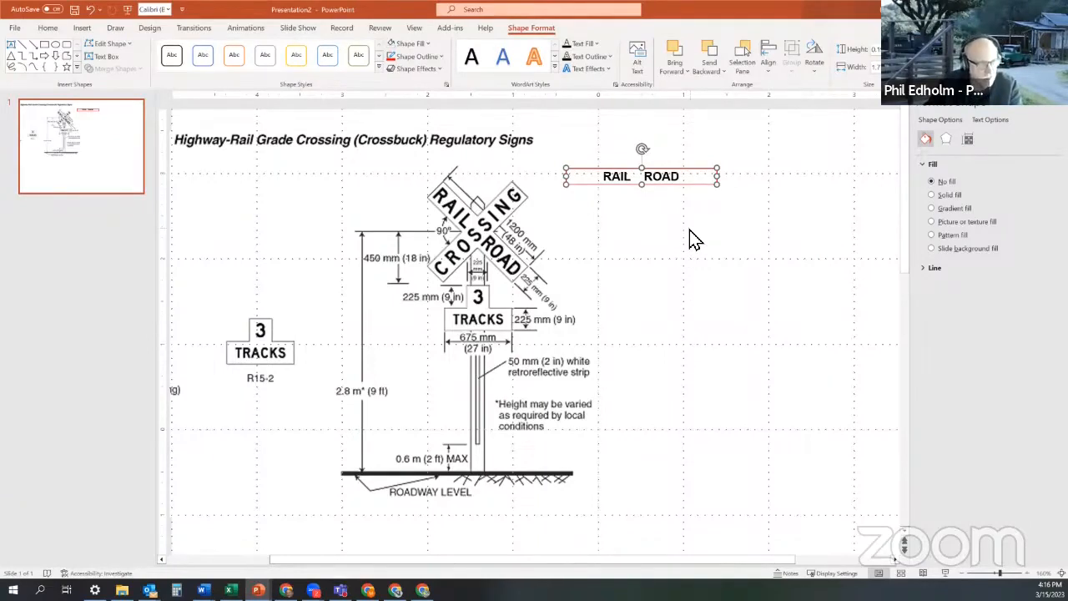
- Paste a copy of the strip, set its width to 1", and stretch it taller
{"action": "key", "text": "ctrl+v"}
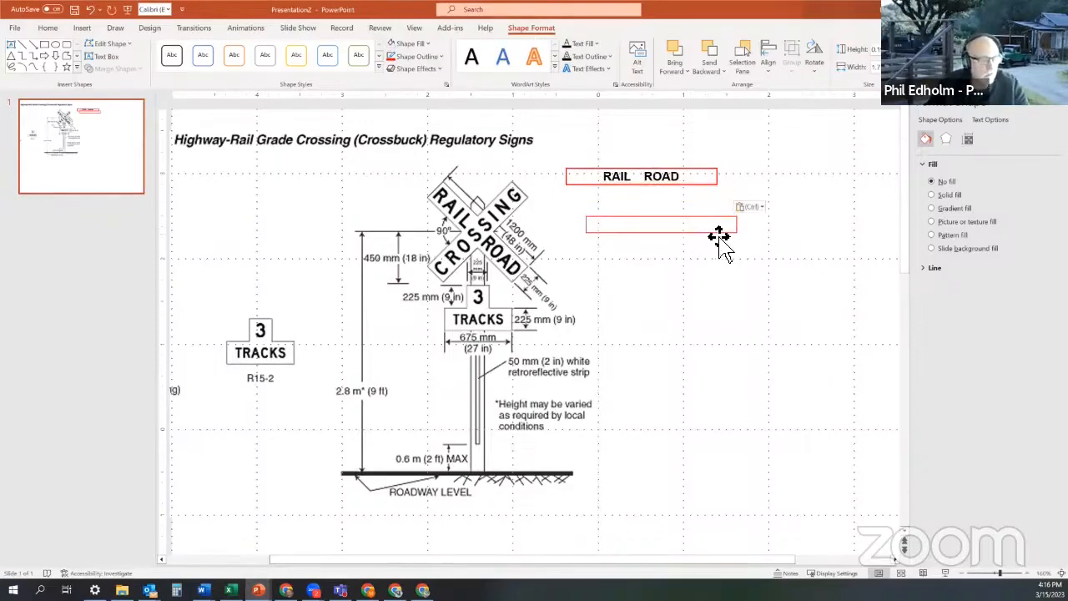
{"action": "left_click", "coordinate": [719, 236]}
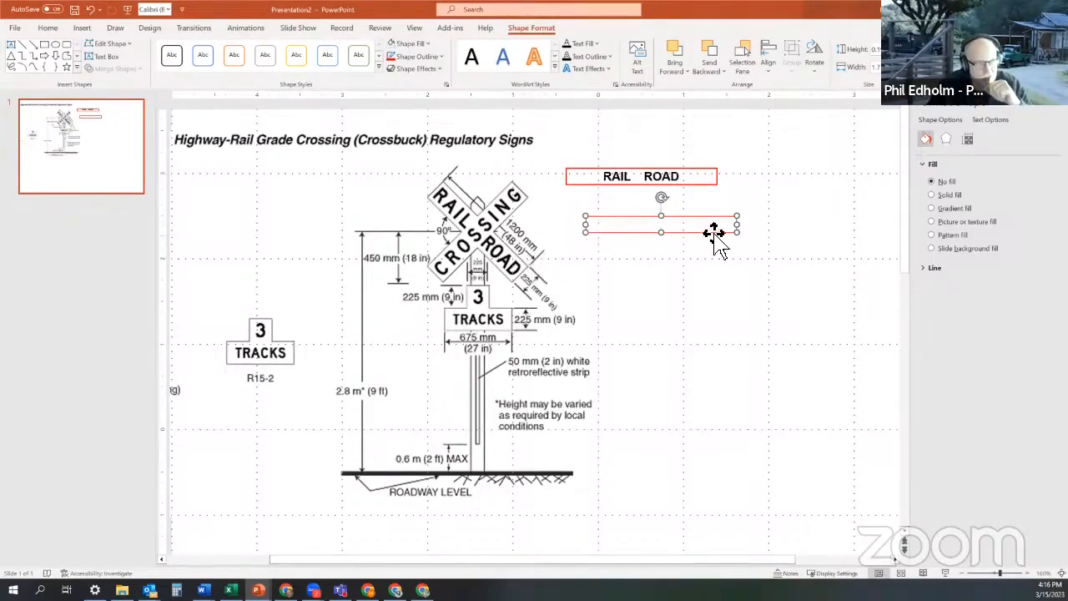
{"action": "left_click", "coordinate": [968, 142]}
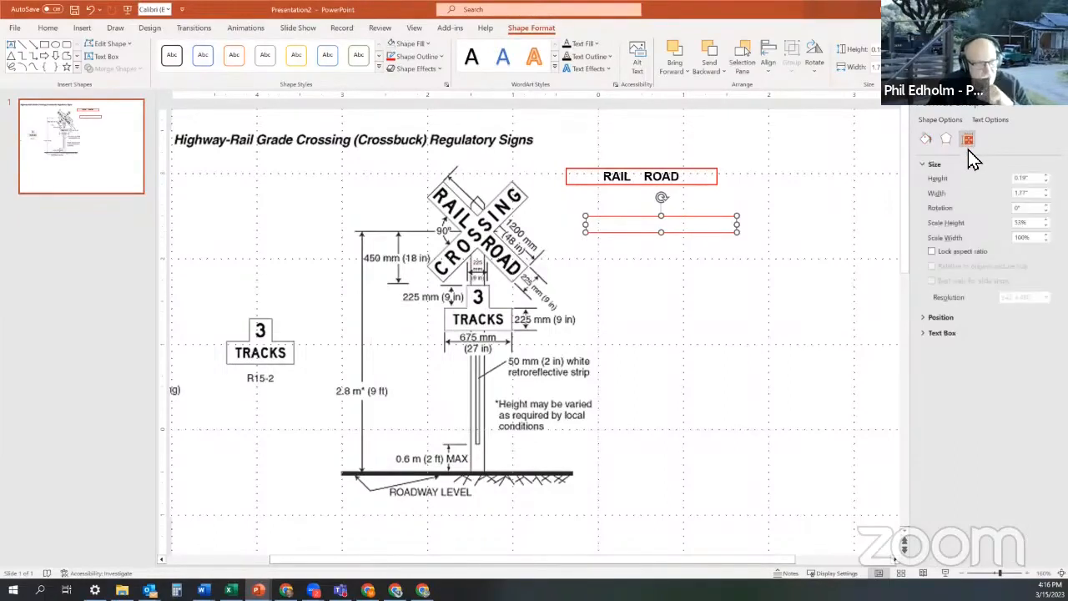
{"action": "left_click", "coordinate": [1020, 192]}
{"action": "type", "text": "1"}
{"action": "key", "text": "Return"}
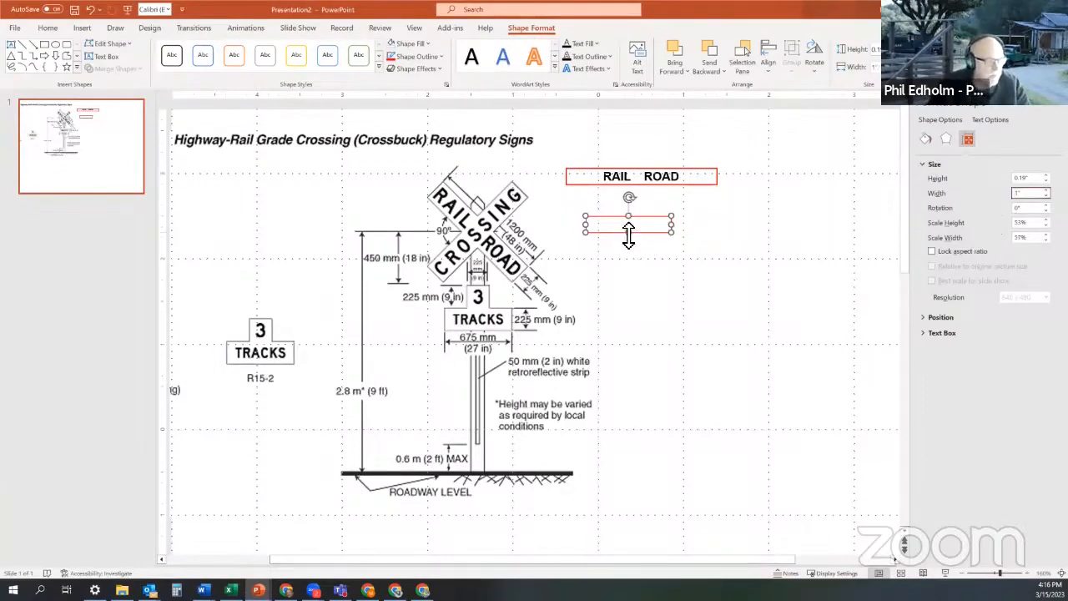
{"action": "left_click_drag", "start_coordinate": [628, 231], "coordinate": [686, 181]}
- Restore RAIL ROAD to a single line in a widened text box
{"action": "left_click", "coordinate": [643, 176]}
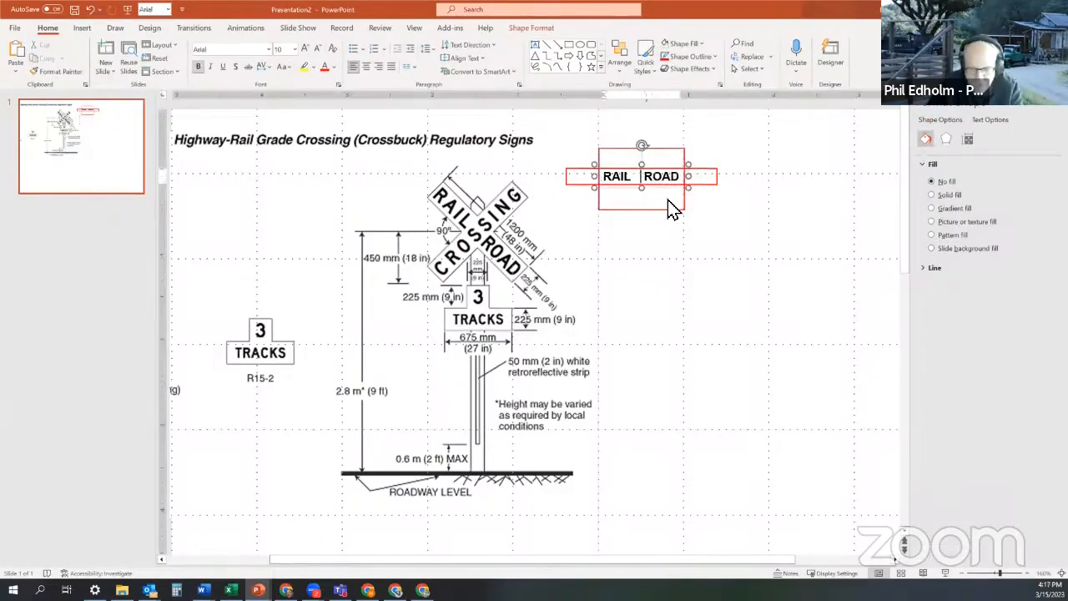
{"action": "key", "text": "Return"}
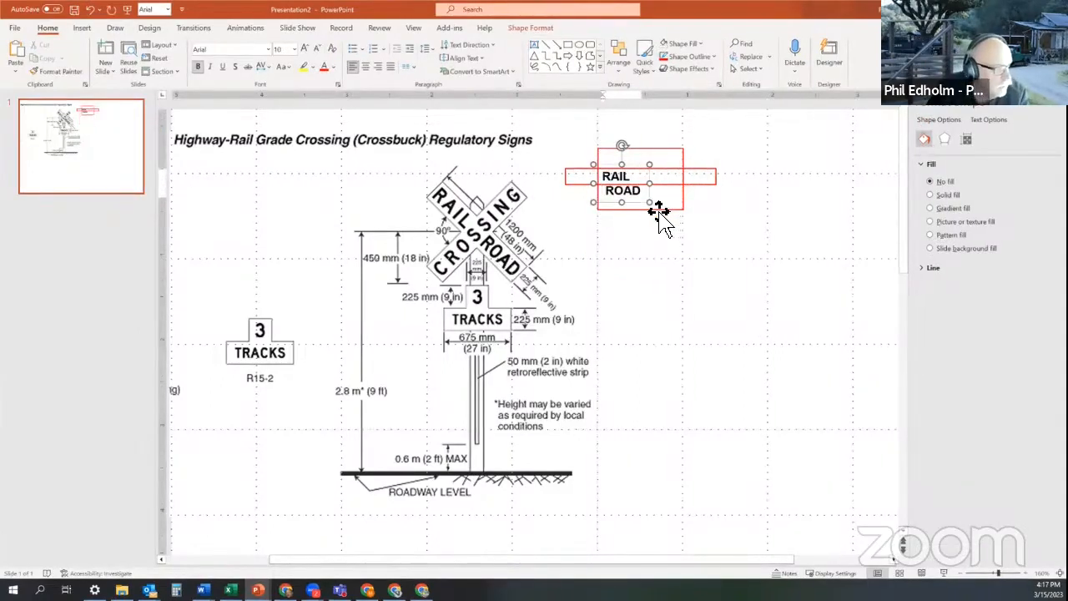
{"action": "left_click_drag", "start_coordinate": [649, 183], "coordinate": [683, 179]}
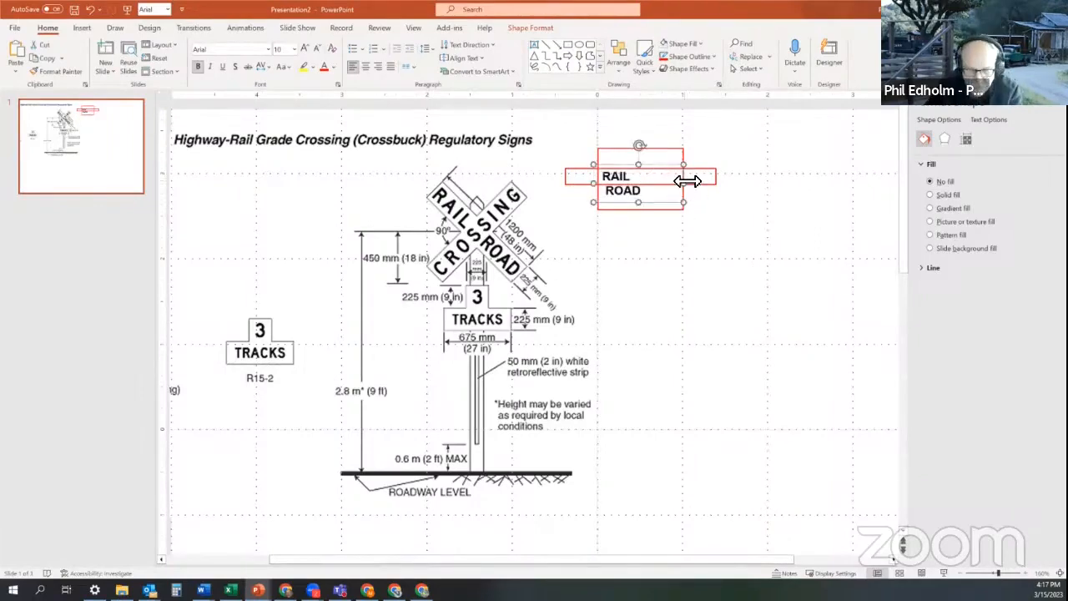
{"action": "key", "text": "Delete"}
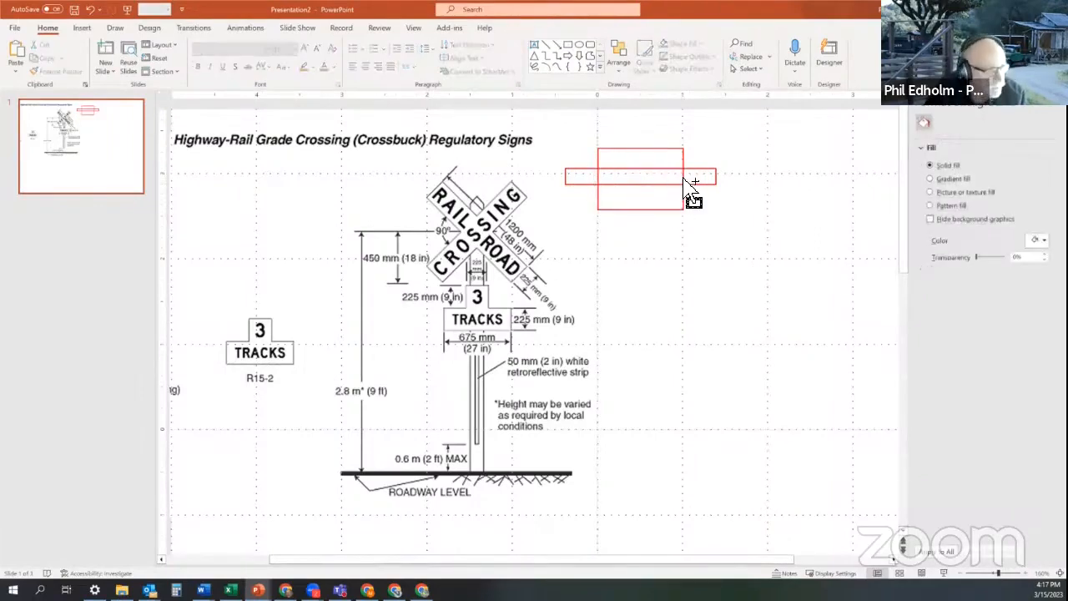
{"action": "key", "text": "ctrl+z"}
{"action": "left_click", "coordinate": [608, 192]}
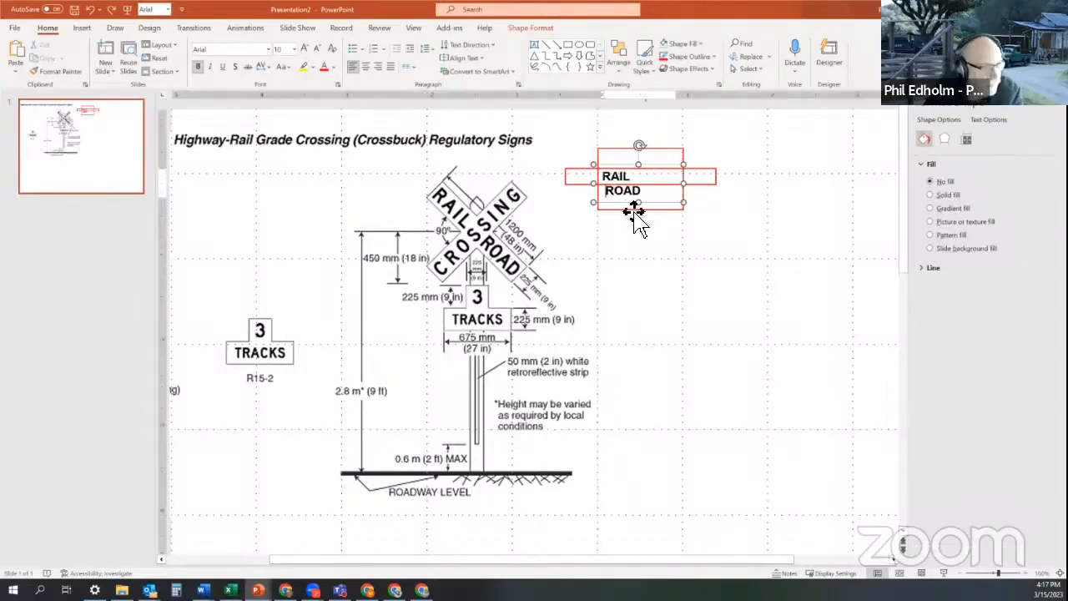
{"action": "key", "text": "BackSpace"}
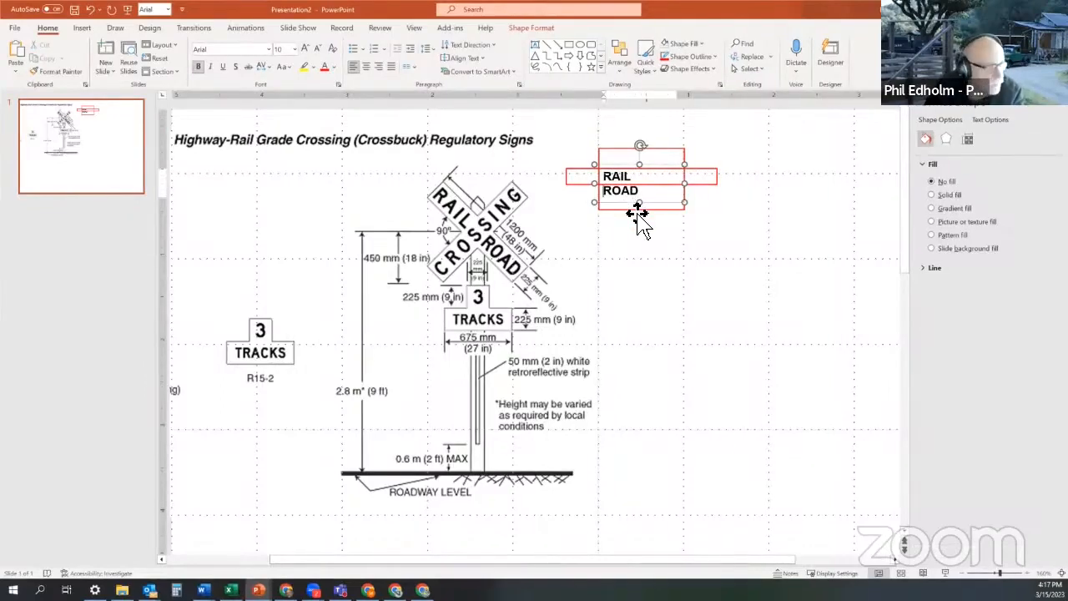
{"action": "key", "text": "BackSpace"}
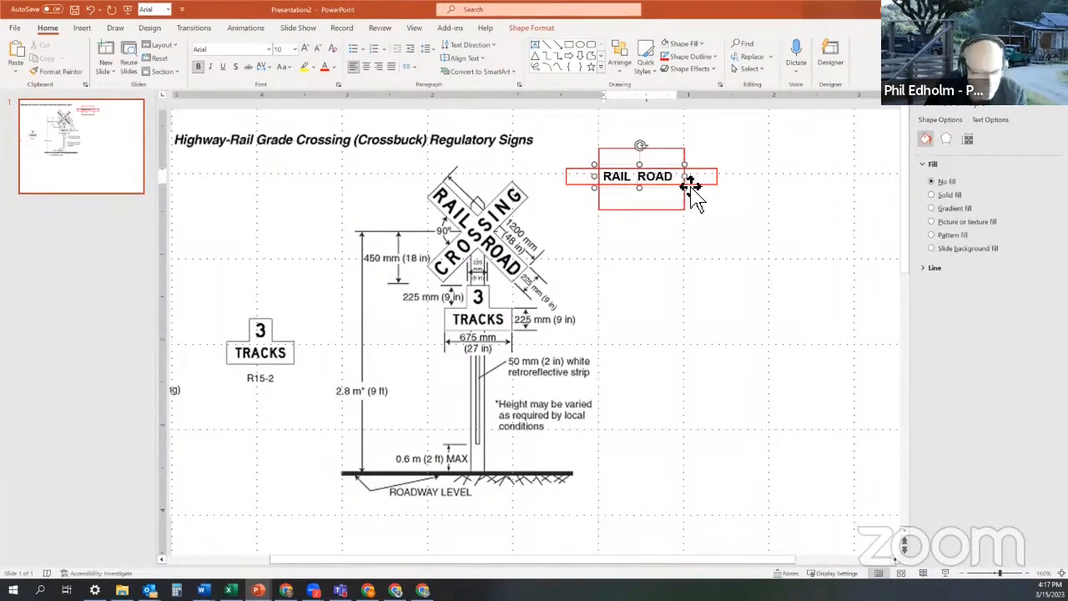
{"action": "left_click_drag", "start_coordinate": [685, 181], "coordinate": [704, 185]}
{"action": "left_click", "coordinate": [642, 177]}
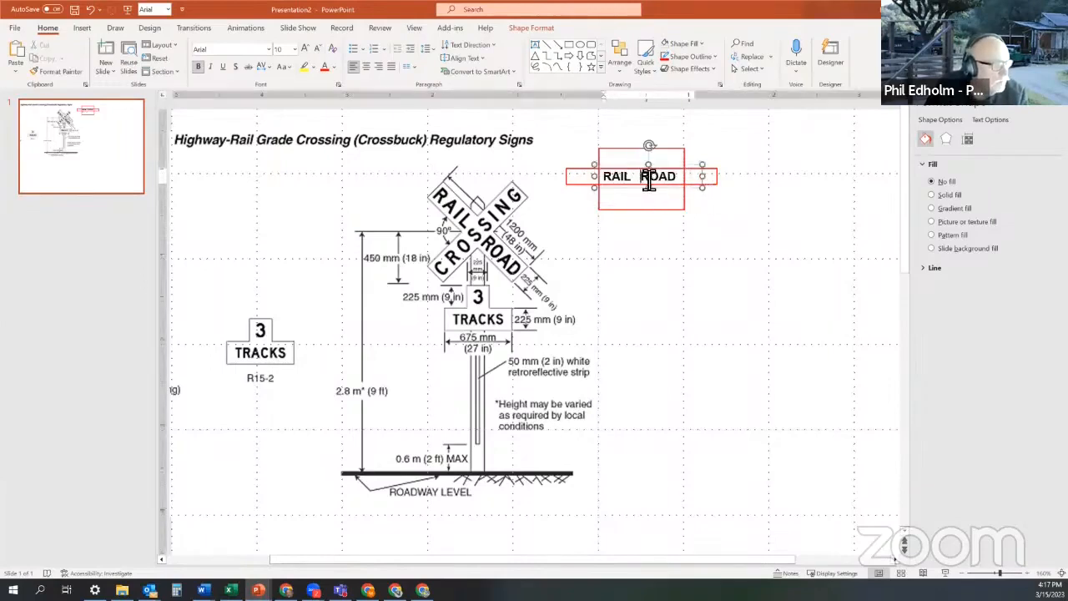
{"action": "left_click", "coordinate": [710, 276]}
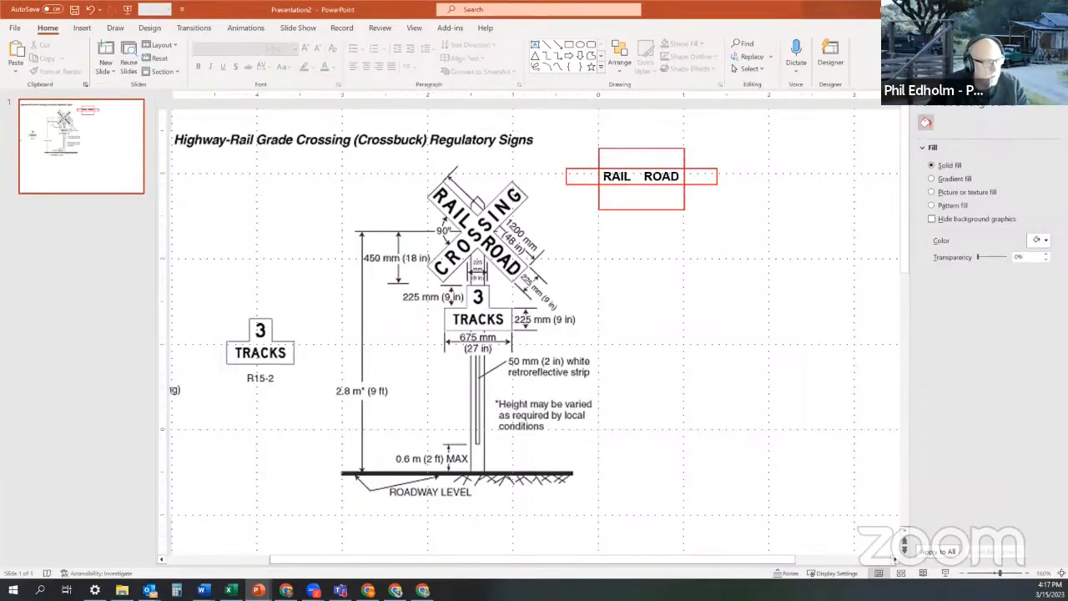
- Zoom in, select both red rectangles together, and bring up their shortcut menu
{"action": "left_click", "coordinate": [1013, 573]}
{"action": "scroll", "coordinate": [857, 453], "scroll_direction": "up", "scroll_amount": 2}
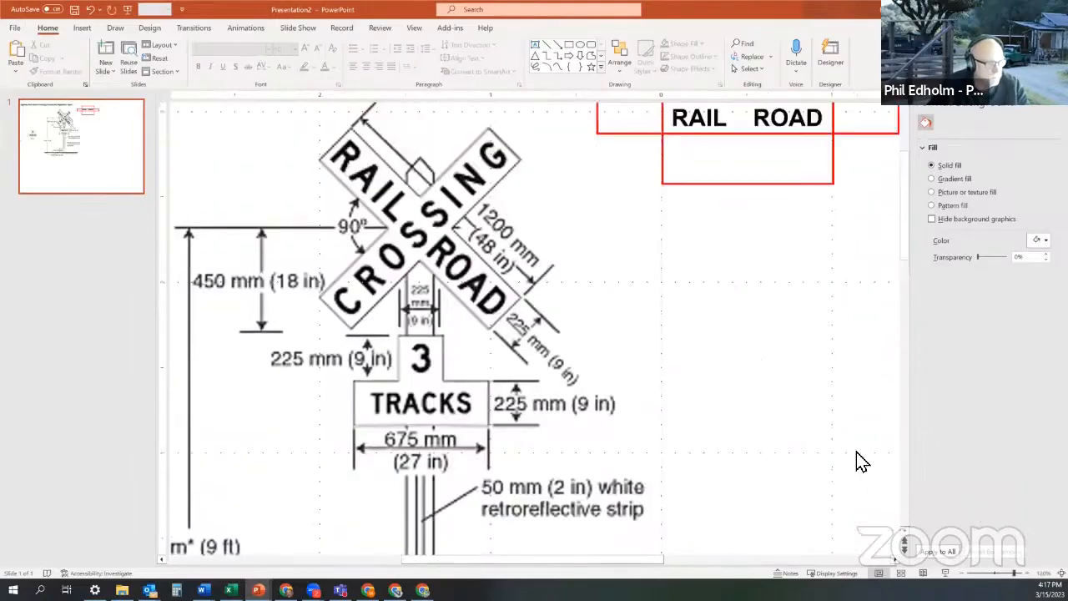
{"action": "scroll", "coordinate": [862, 461], "scroll_direction": "up", "scroll_amount": 3}
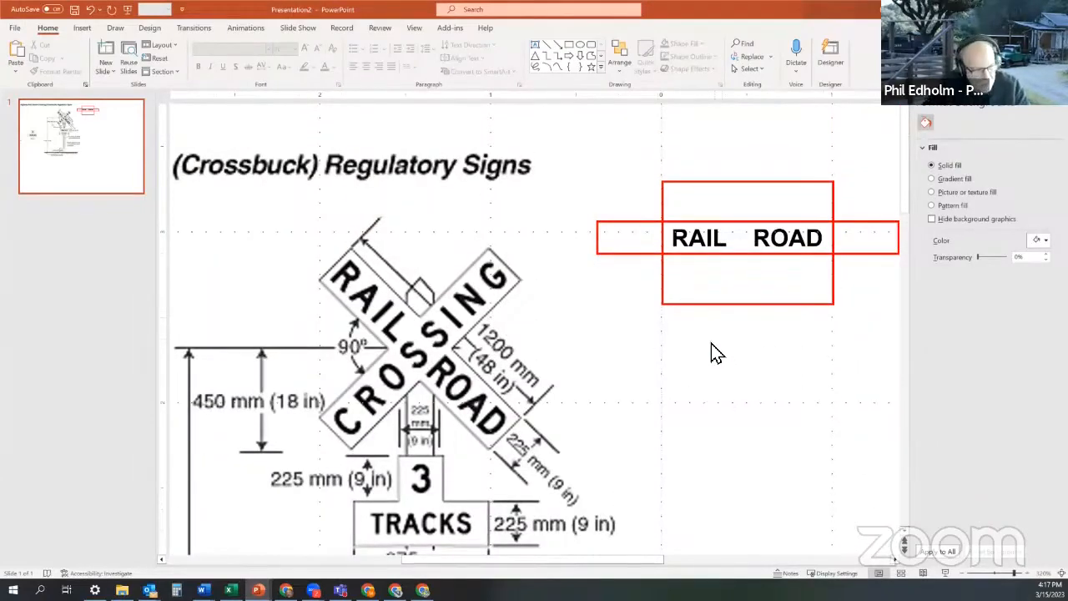
{"action": "left_click", "coordinate": [640, 254]}
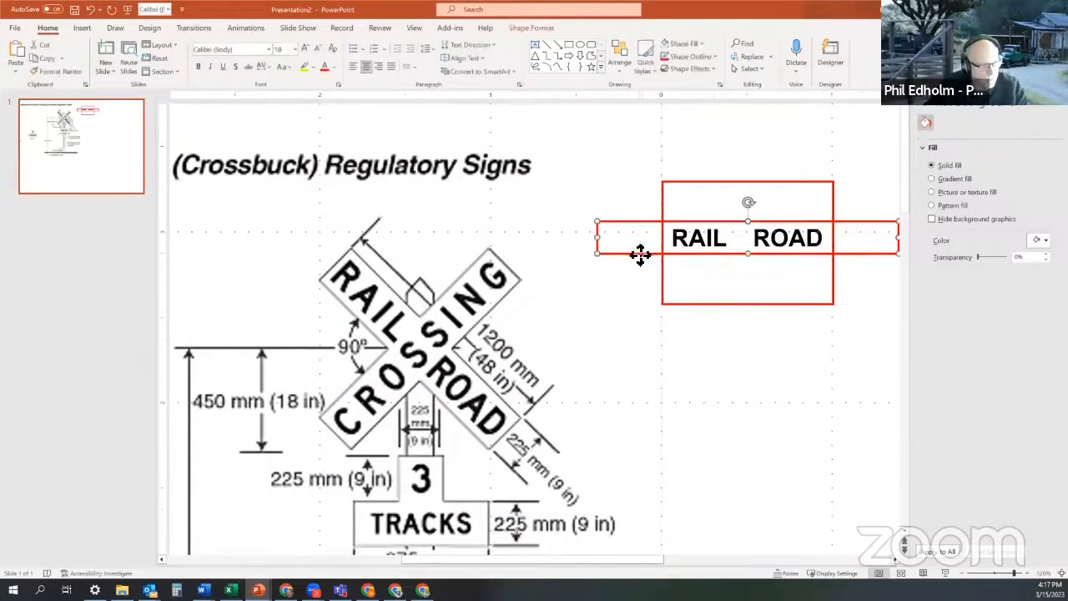
{"action": "left_click", "coordinate": [664, 279], "text": "shift"}
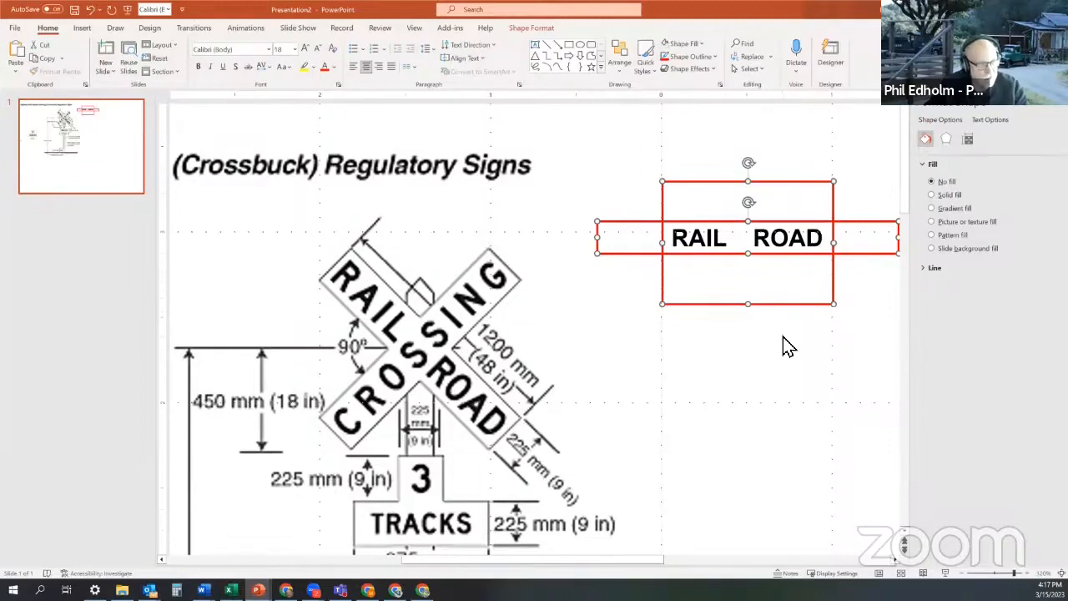
{"action": "right_click", "coordinate": [705, 314]}
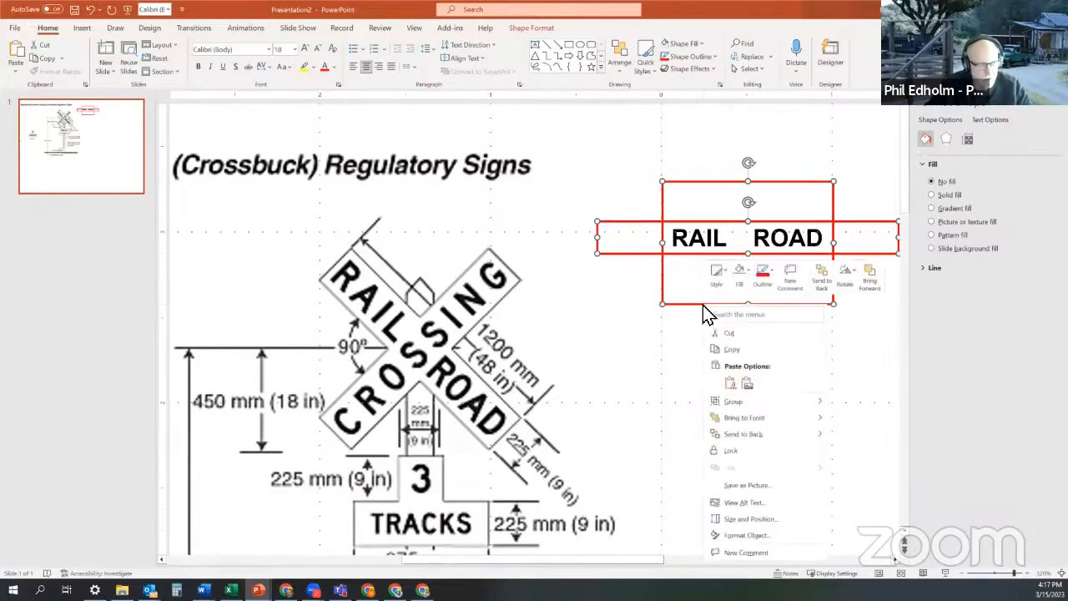